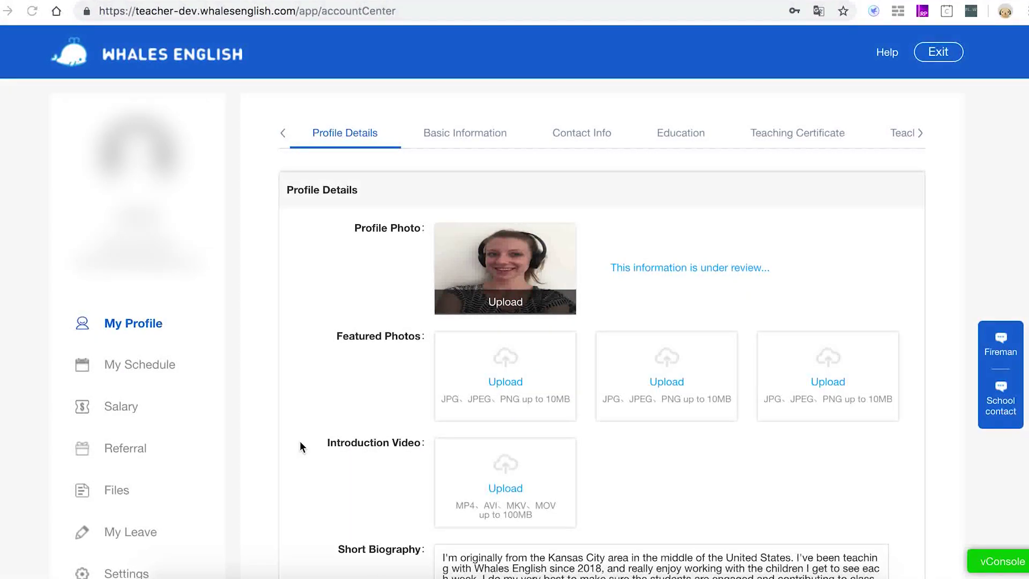
Upload IMG-2713.JPG as the profile photo, shift the 960 × 960 crop frame slightly to centre the portrait, and save it
click(504, 304)
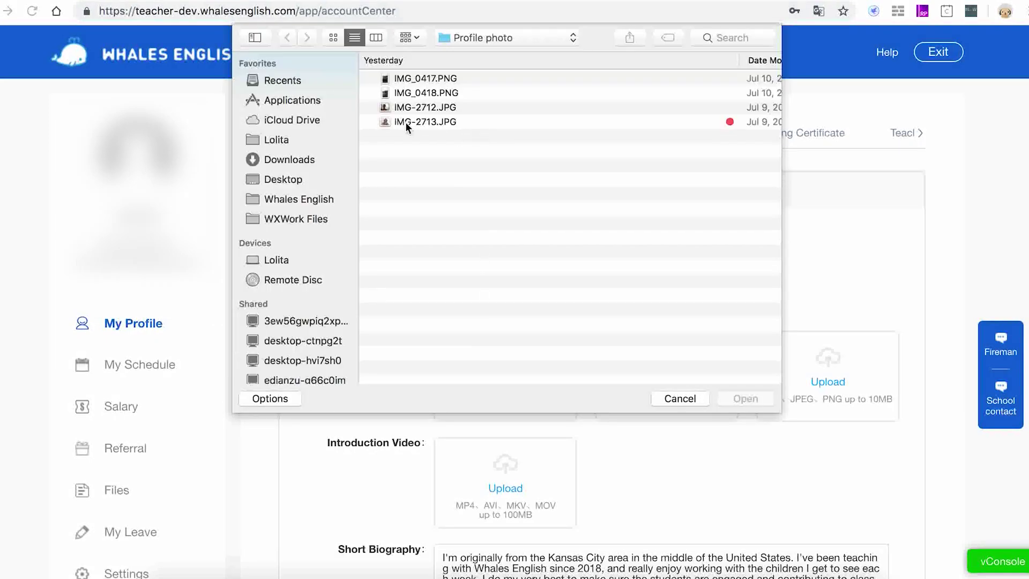
click(406, 123)
click(745, 399)
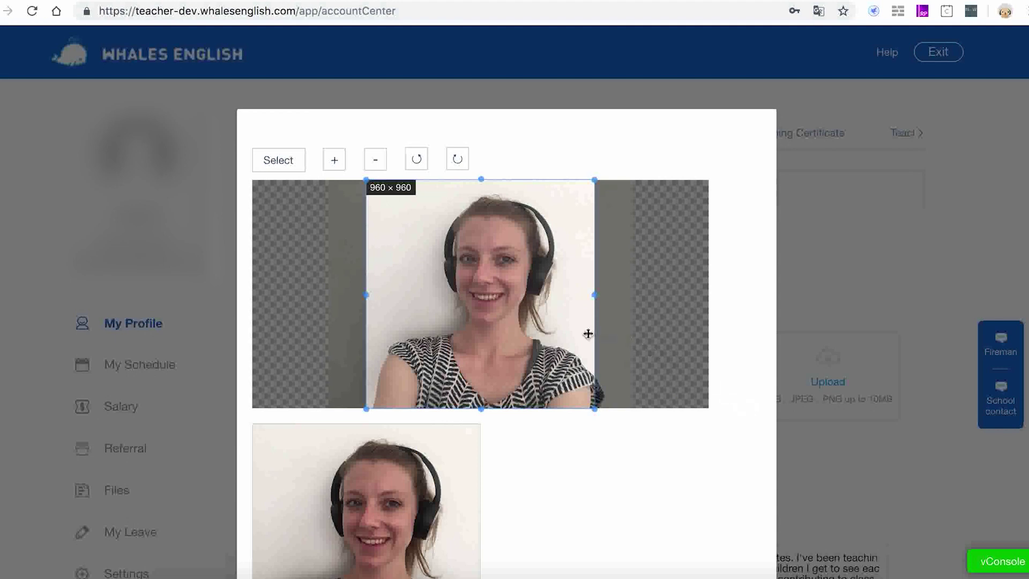
drag(555, 332, 564, 332)
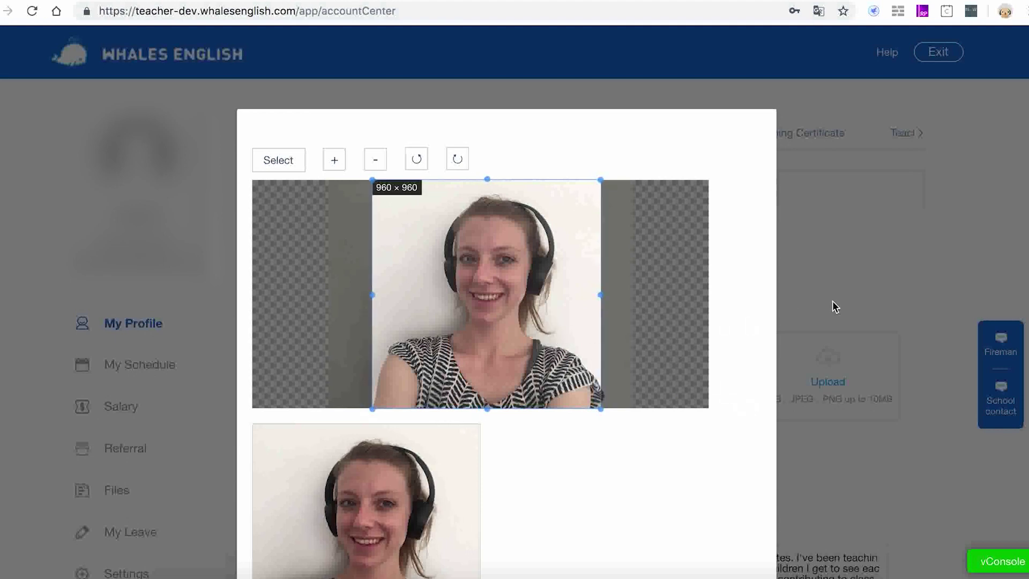
scroll(832, 300, down, 5)
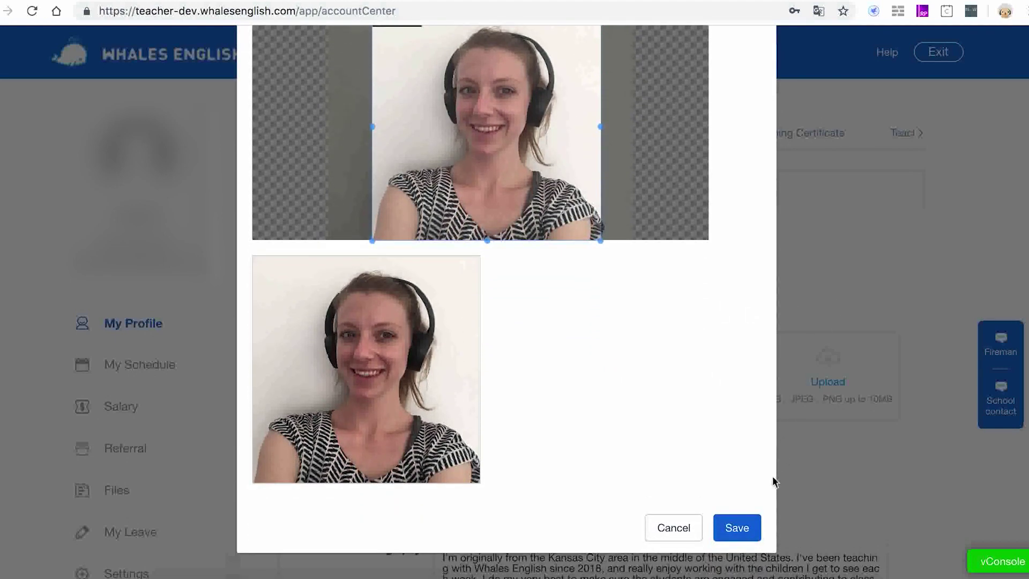
click(746, 529)
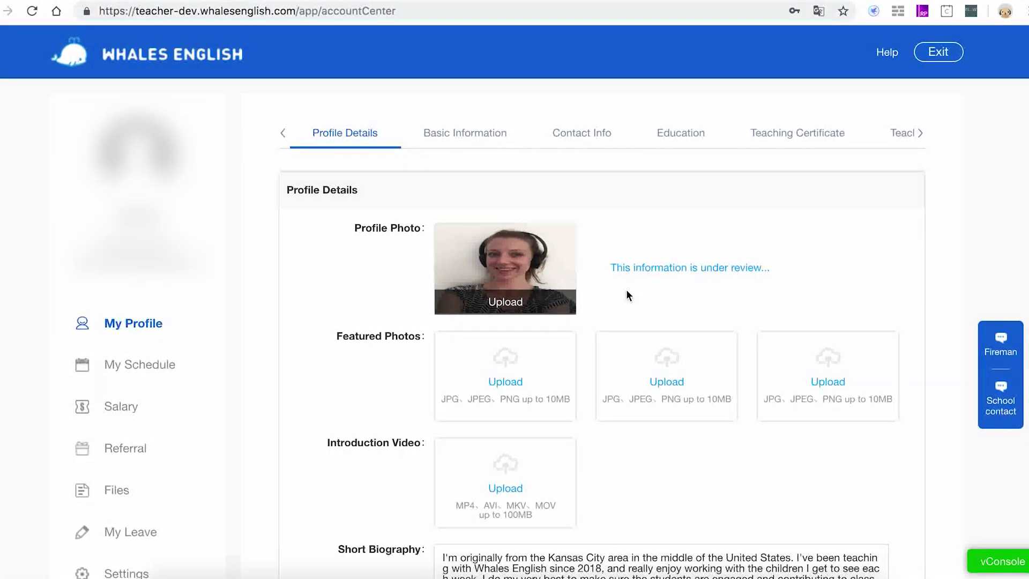
Crop the airplane picture for the first featured photo to 941 × 706, framing the whole person and plane, and save it
scroll(368, 300, down, 1)
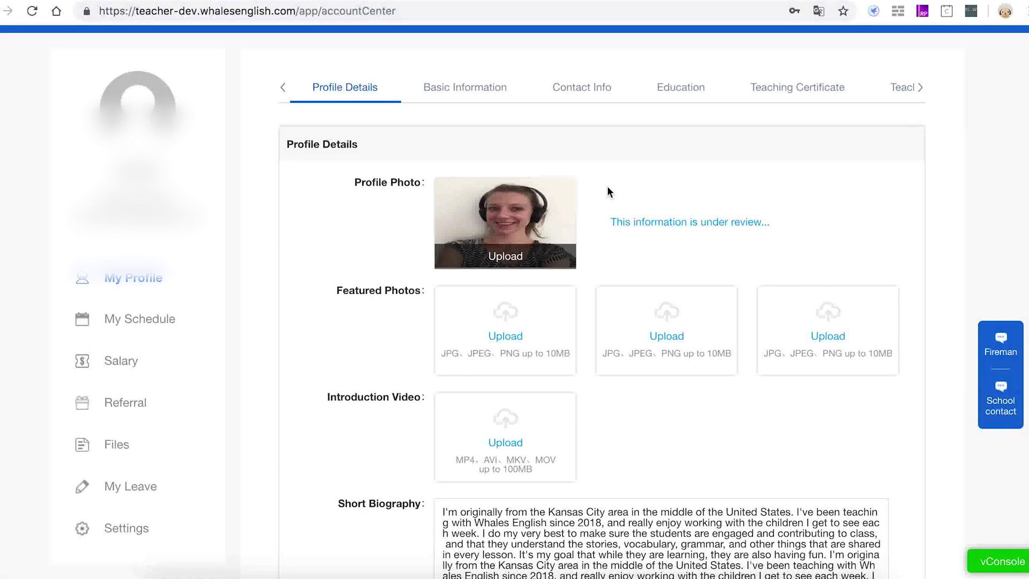
scroll(606, 185, down, 1)
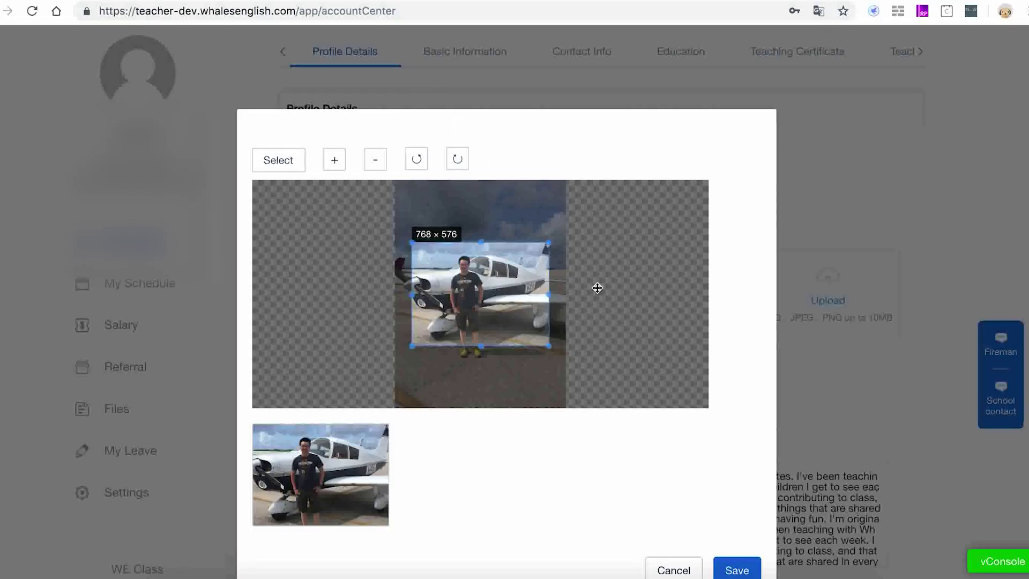
drag(542, 247, 532, 197)
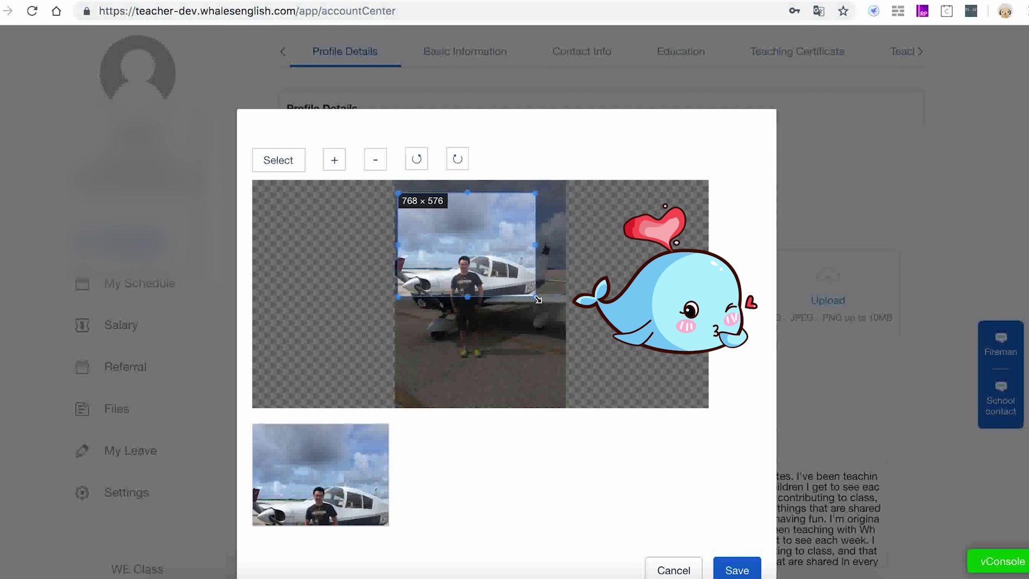
drag(535, 296, 603, 416)
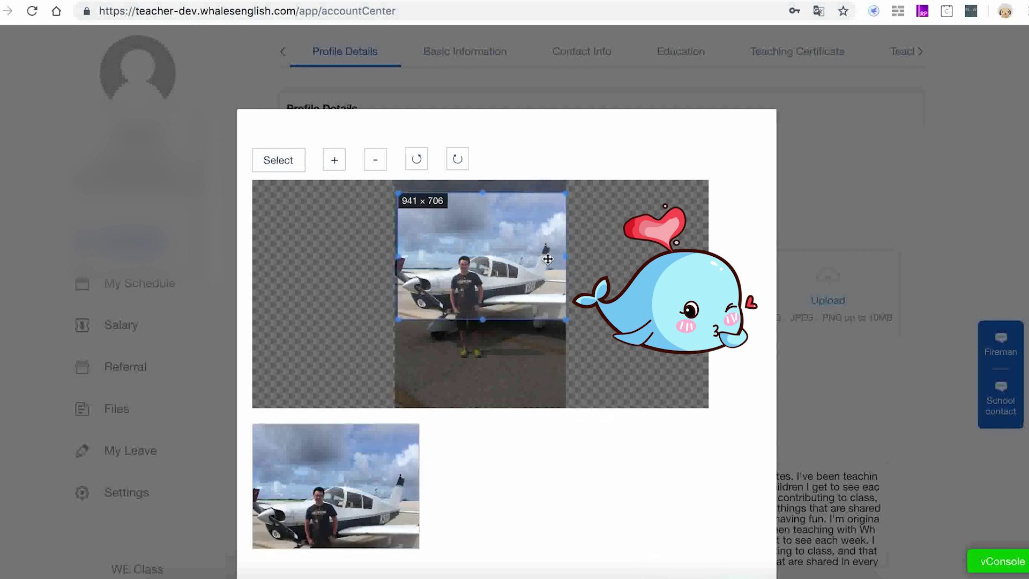
drag(507, 246, 509, 288)
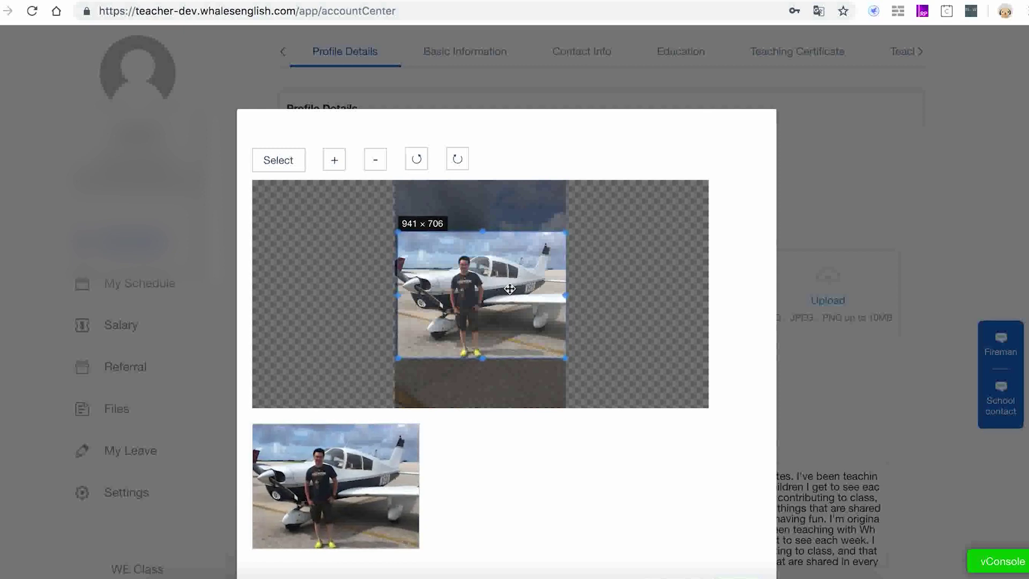
scroll(755, 345, down, 3)
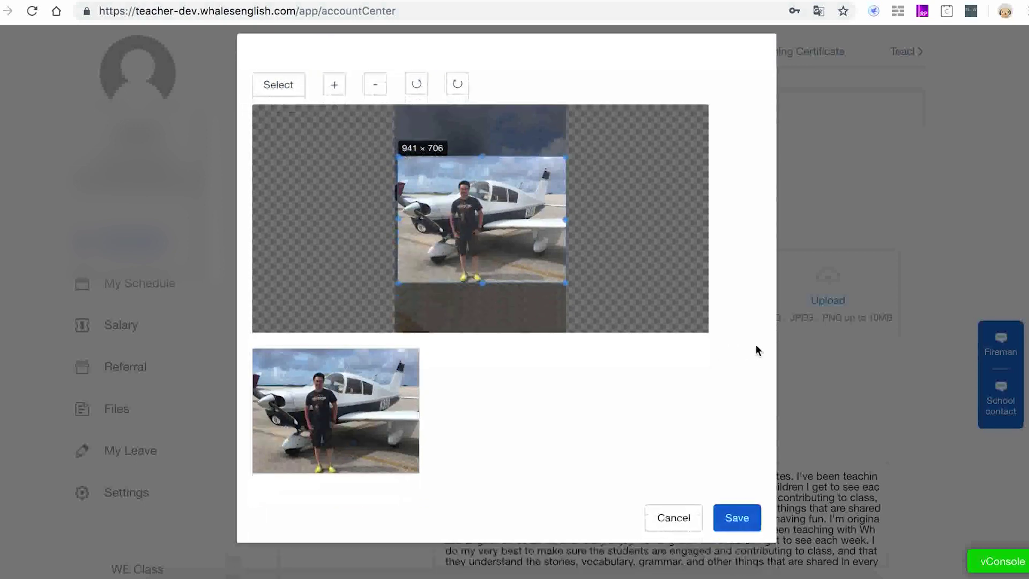
click(733, 516)
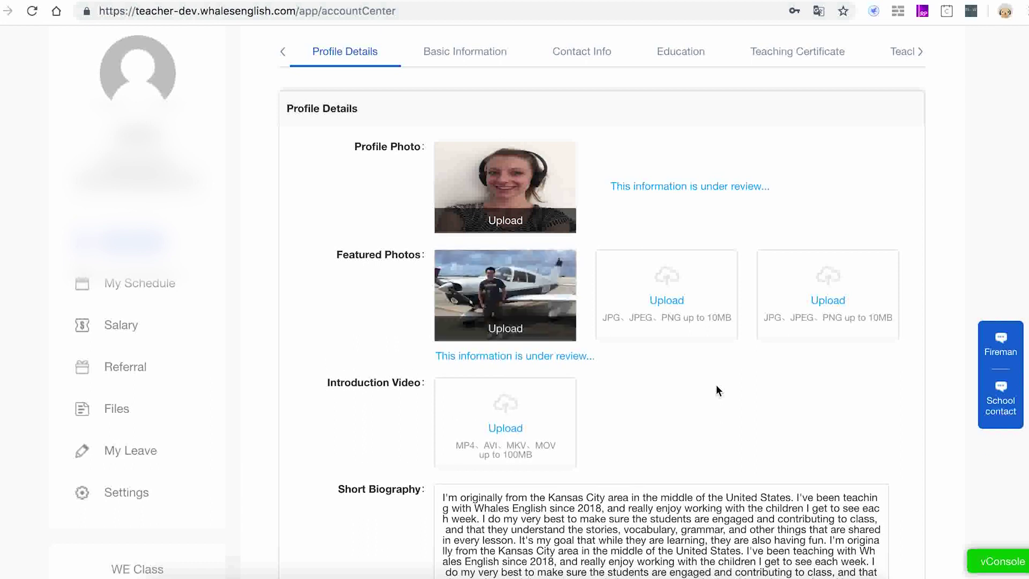
Try DCIM.jpg as the second featured photo, cropped to 1152 × 864 around the submarine poster and person, and discard it
click(683, 310)
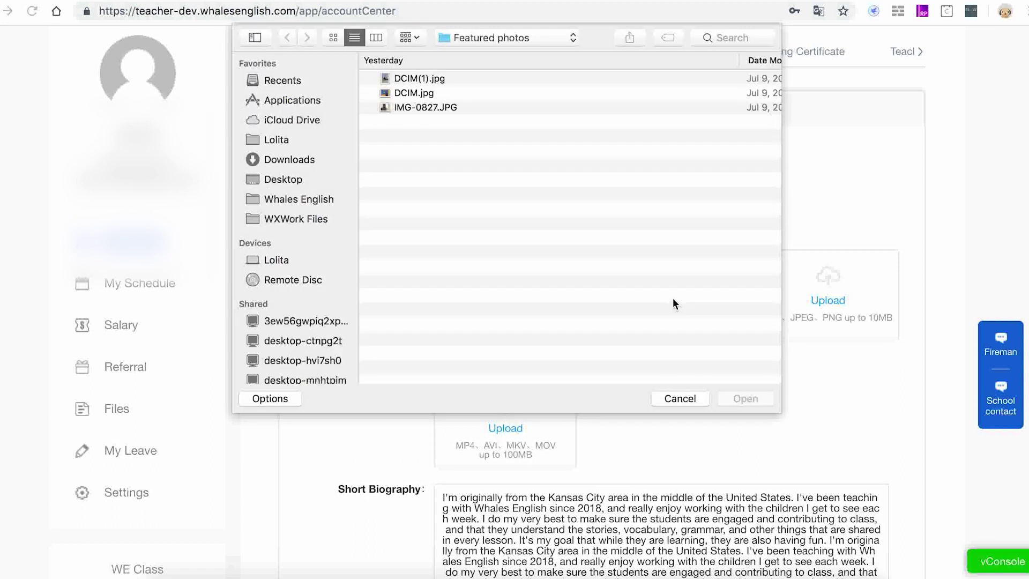
click(406, 95)
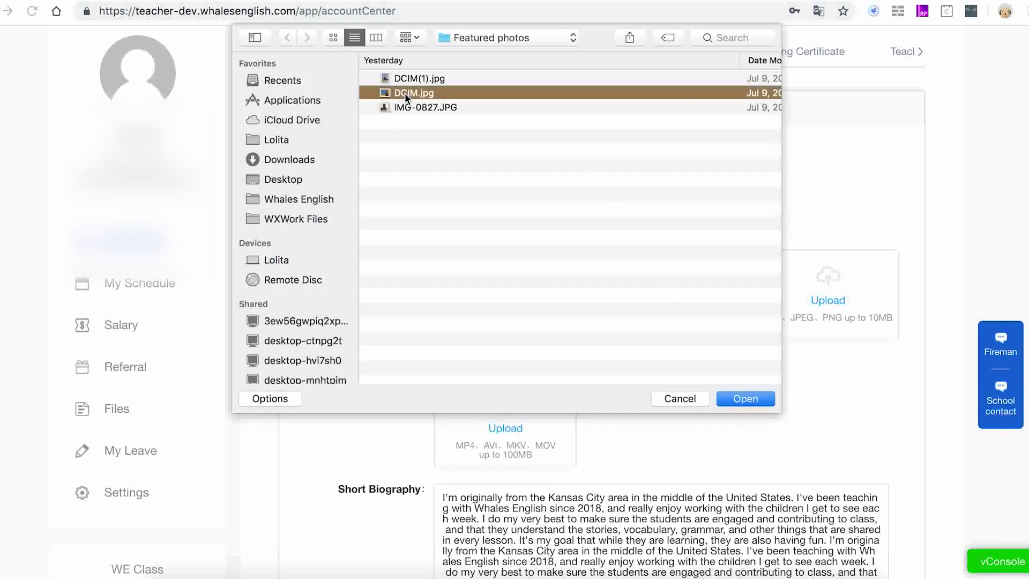
click(733, 400)
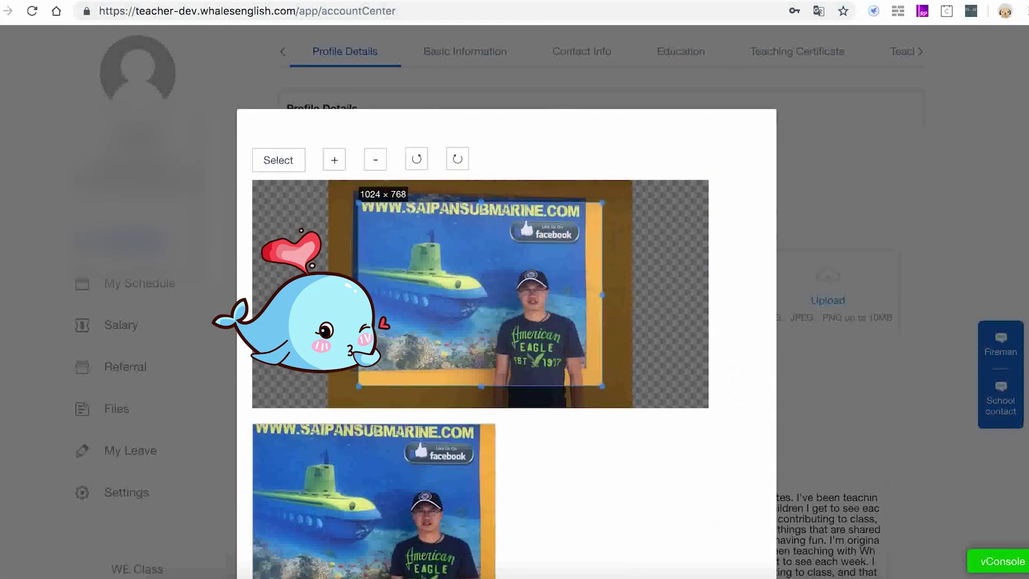
drag(358, 386, 328, 408)
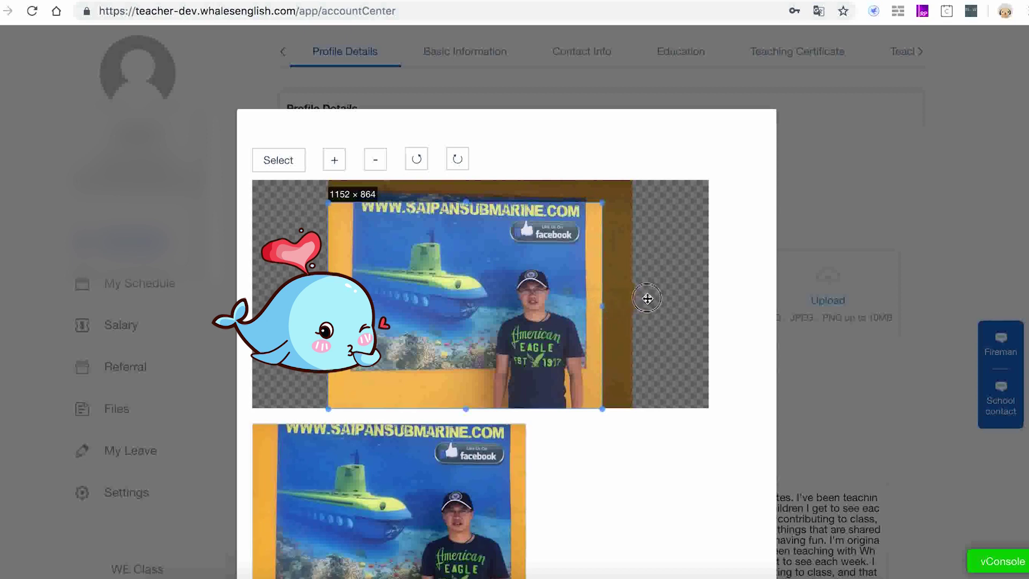
drag(567, 256, 582, 244)
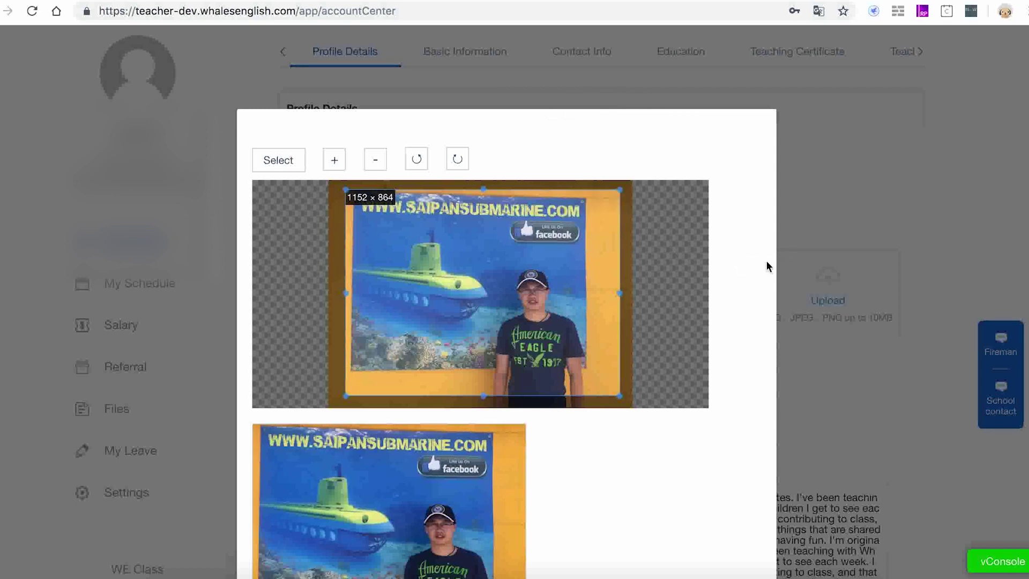
scroll(767, 264, down, 2)
scroll(766, 266, down, 1)
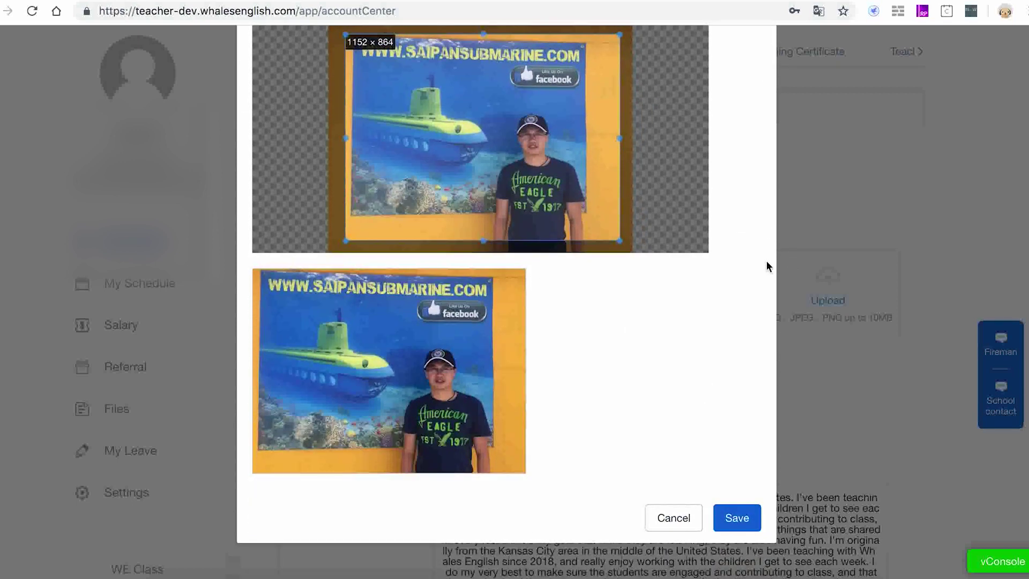
click(676, 517)
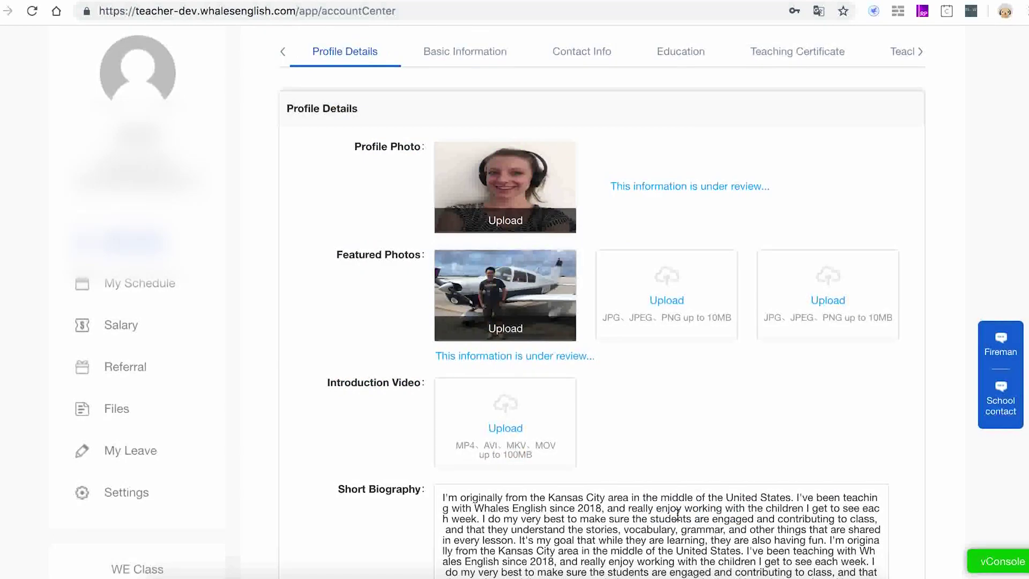
Try the window portrait as the second featured photo with a 1248 × 936 crop, and discard it
click(680, 307)
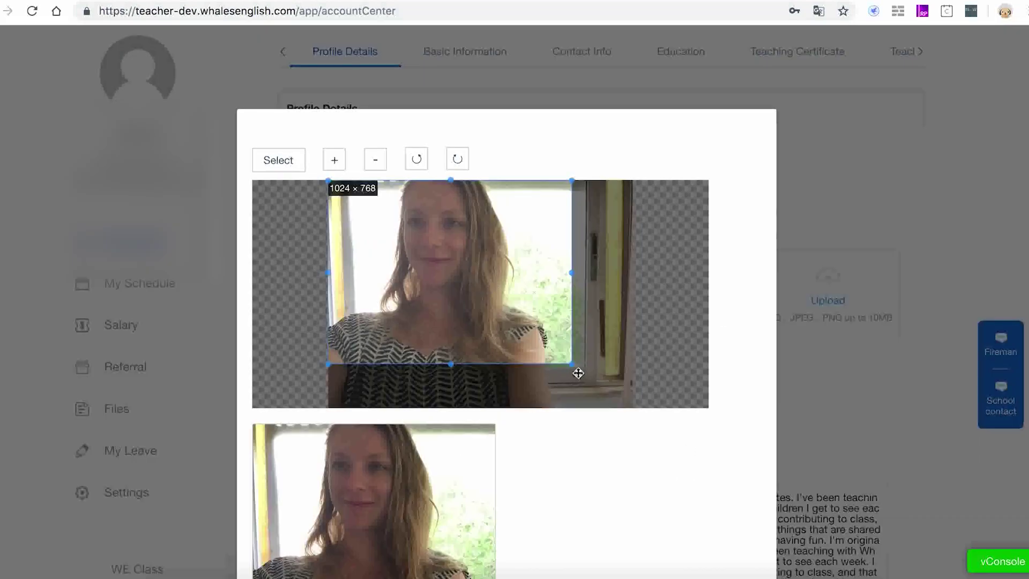
drag(573, 369, 625, 422)
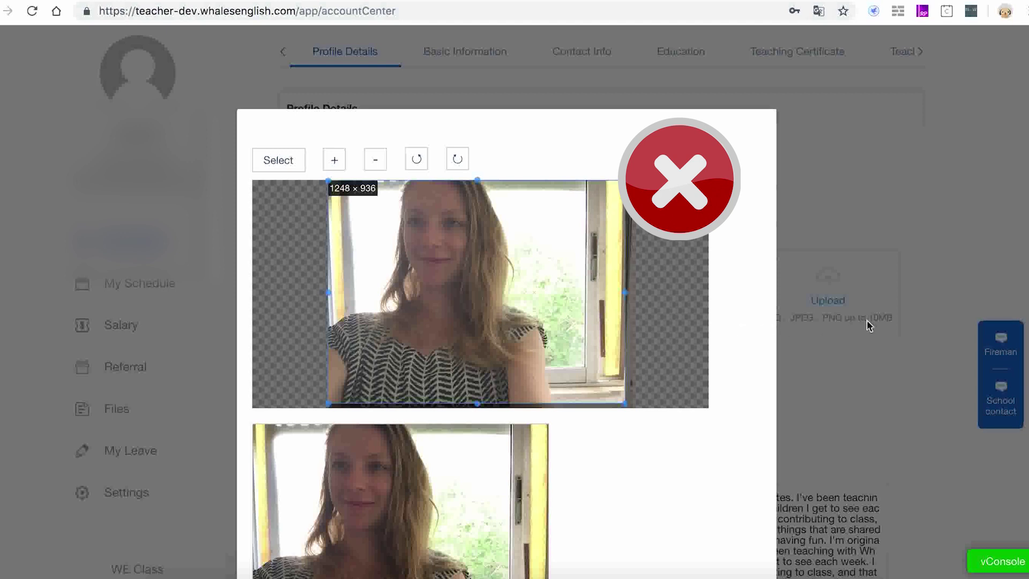
scroll(877, 343, down, 2)
scroll(876, 344, down, 1)
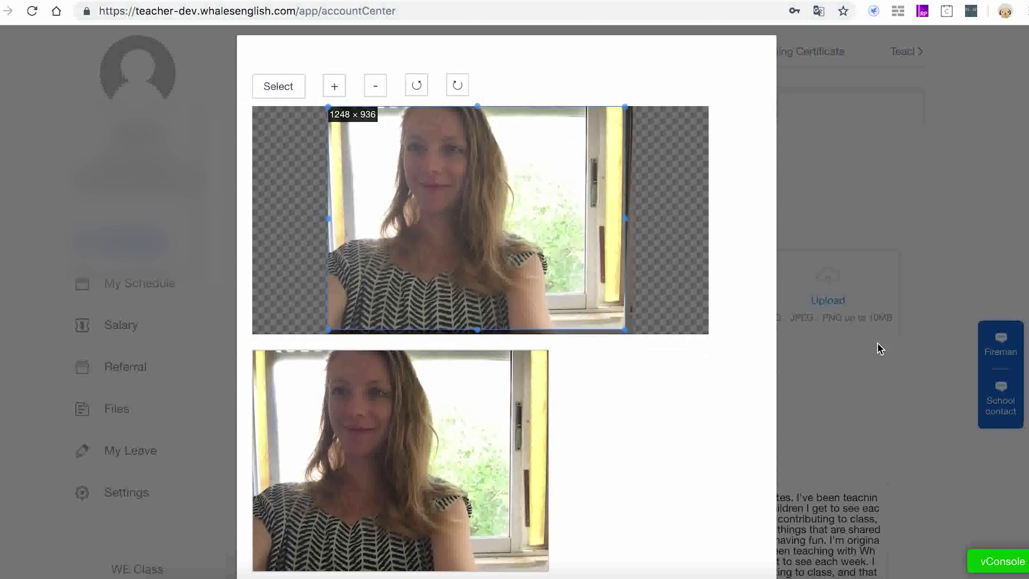
scroll(876, 343, down, 2)
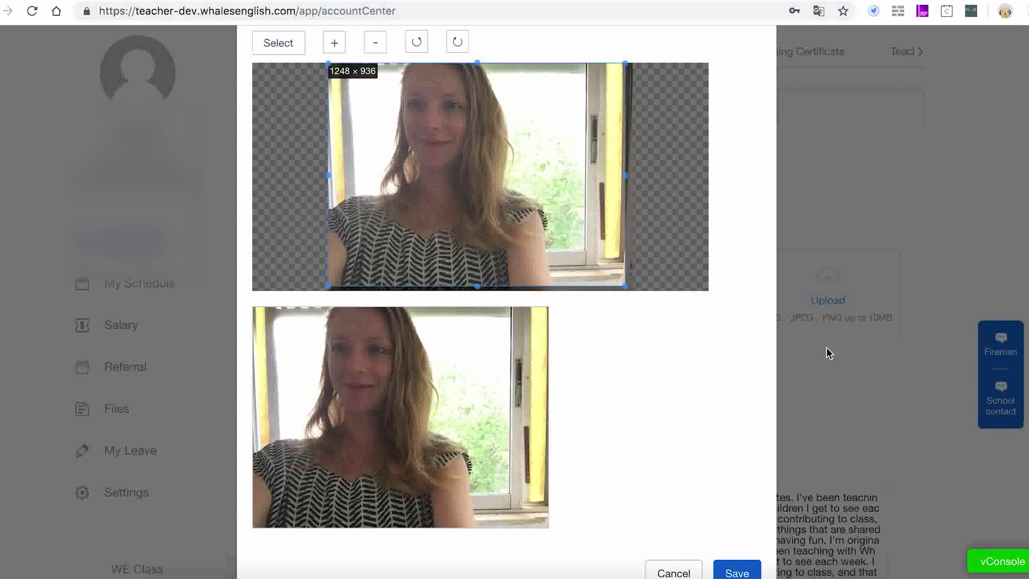
scroll(826, 347, down, 1)
scroll(826, 347, down, 1)
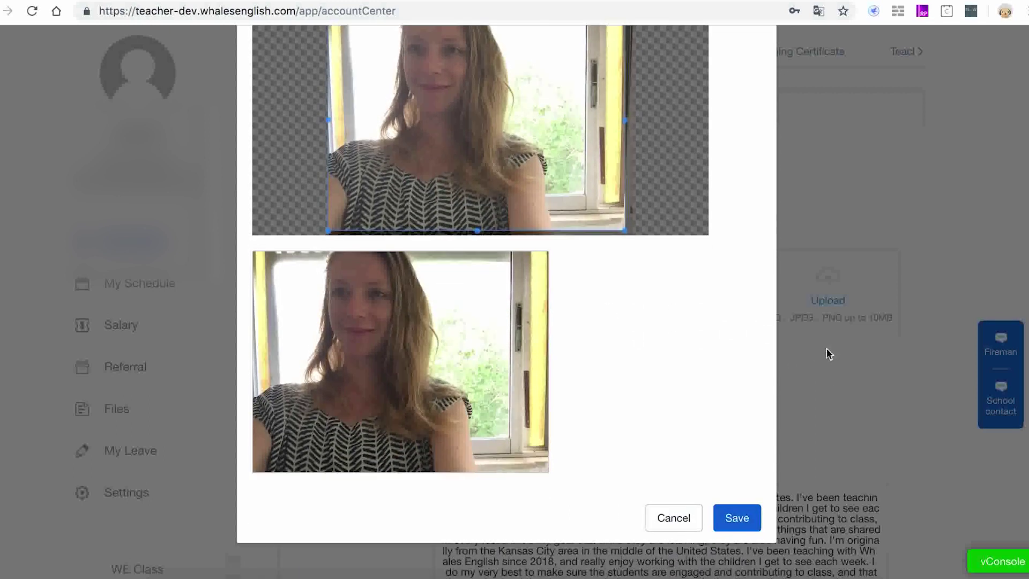
click(674, 516)
Examine the introduction video and short biography fields, and the Basic Information section of the profile
scroll(710, 421, down, 1)
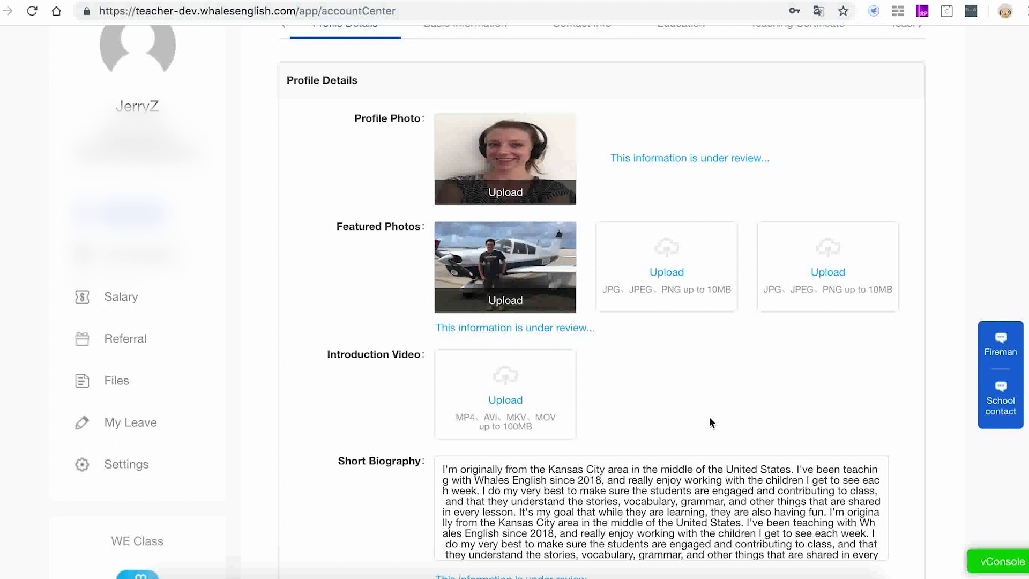
scroll(709, 422, down, 2)
scroll(300, 253, down, 3)
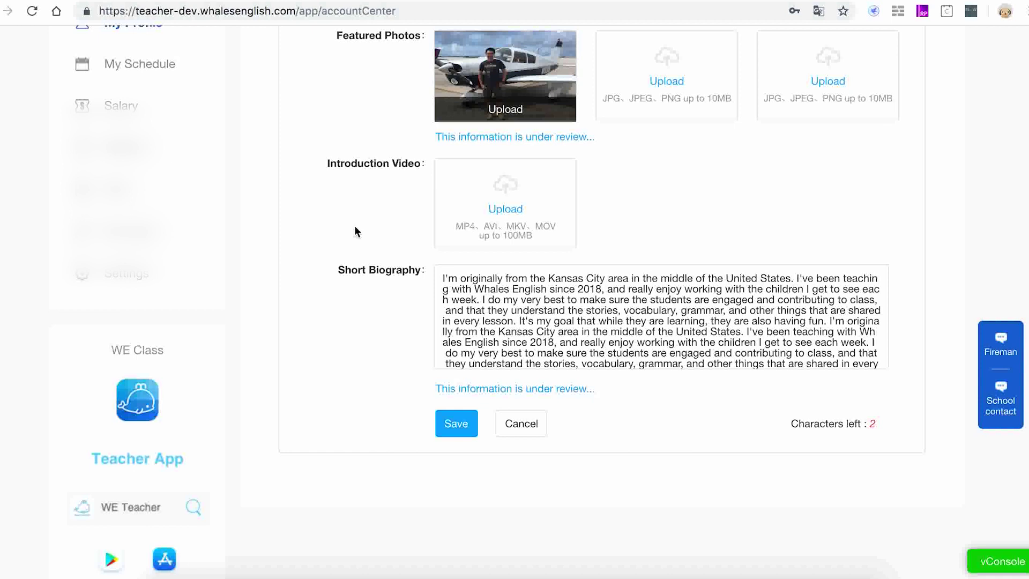
scroll(284, 224, down, 1)
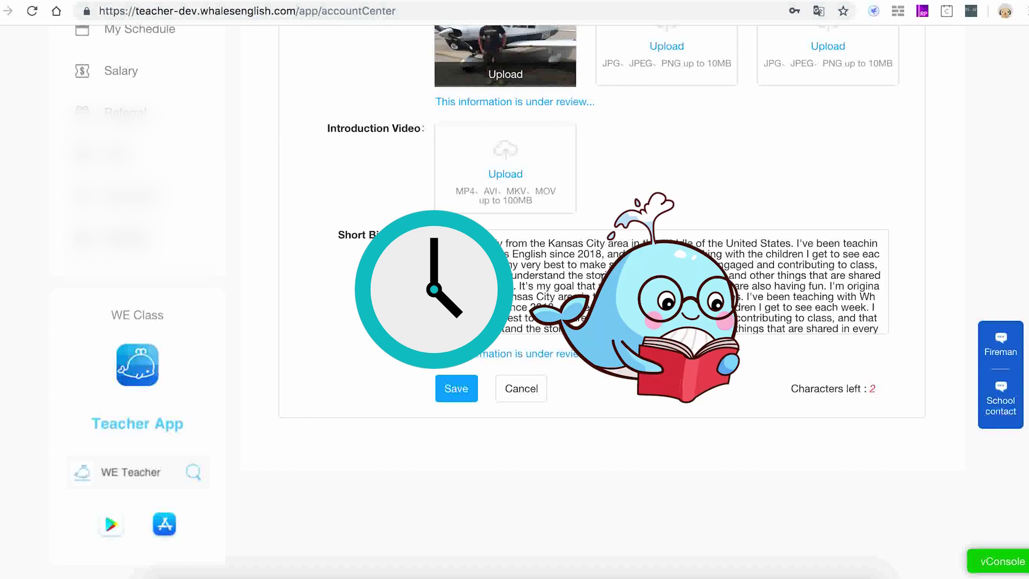
scroll(333, 490, up, 6)
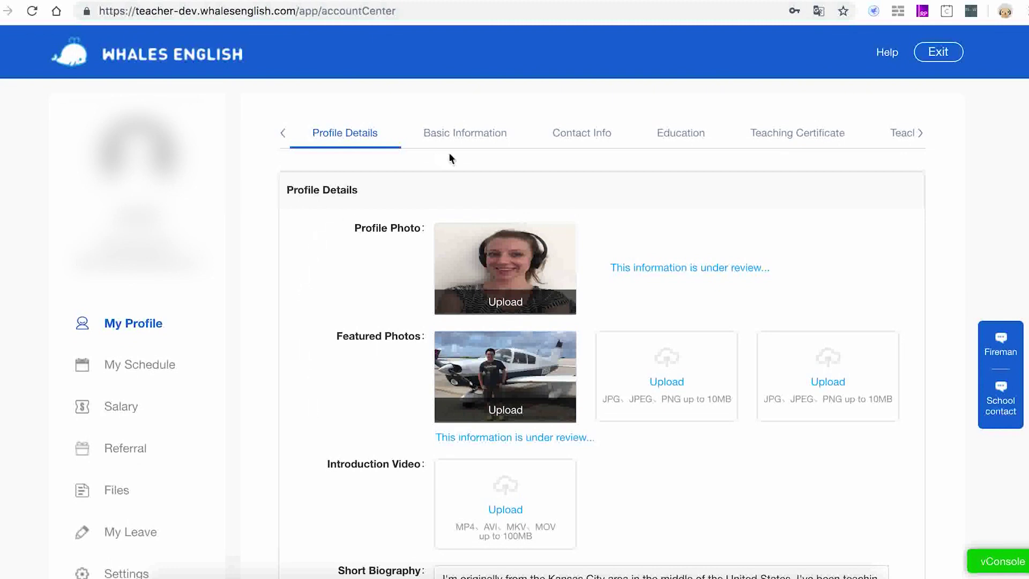
click(469, 137)
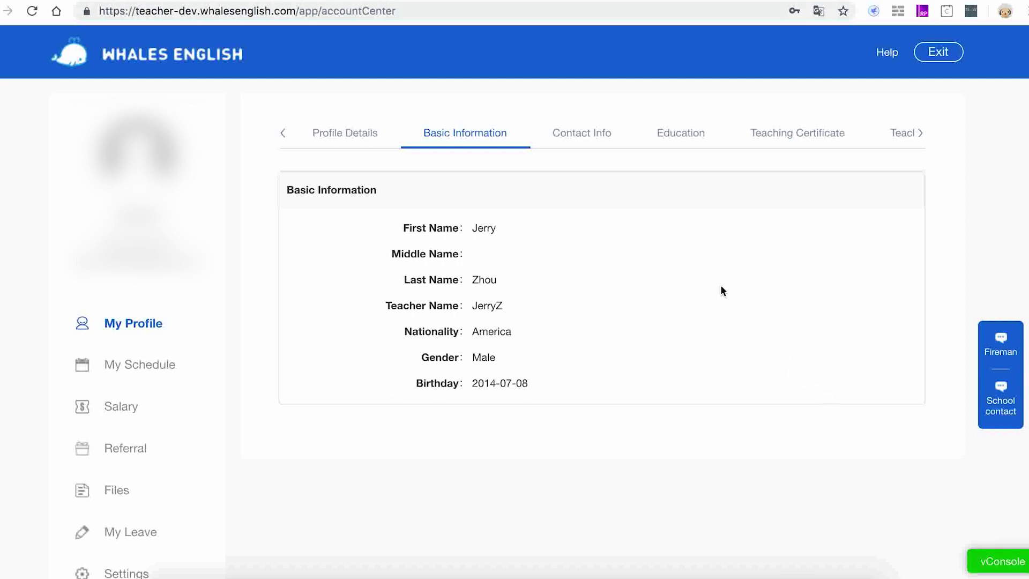
Edit the contact info and set the Daylight Saving Time range to 2019-07-12 through 2019-11-03
click(585, 142)
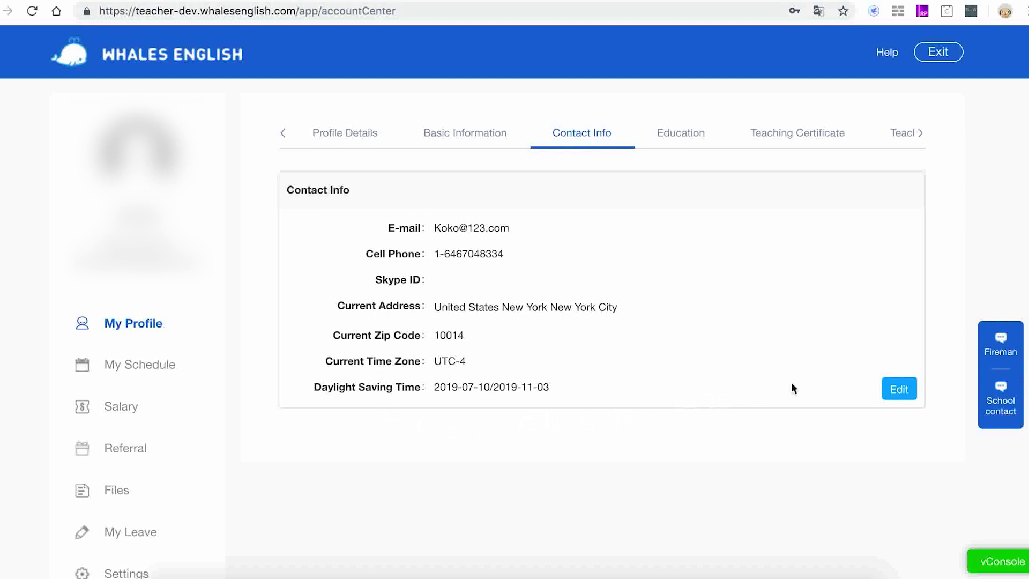
click(897, 389)
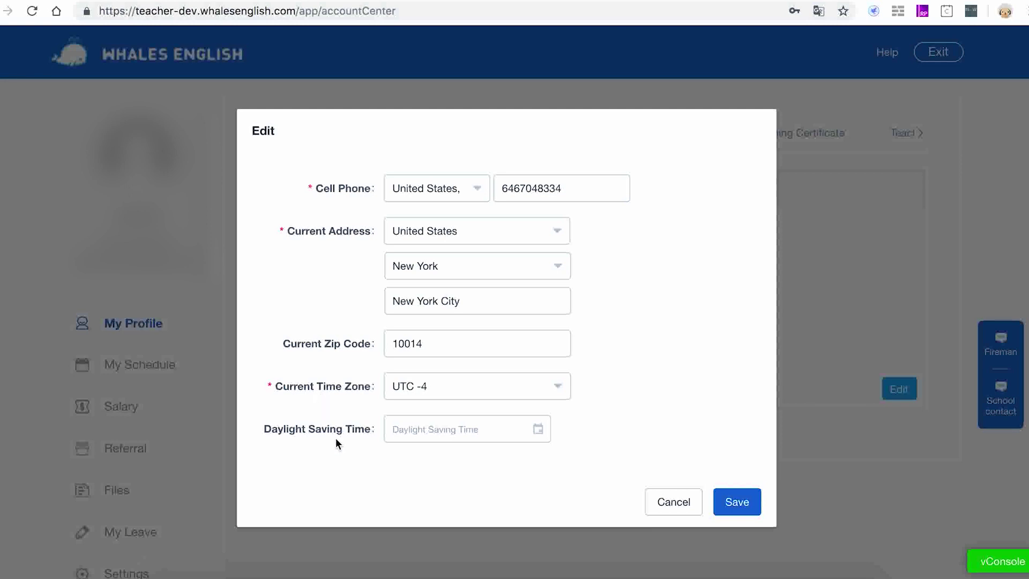
click(541, 426)
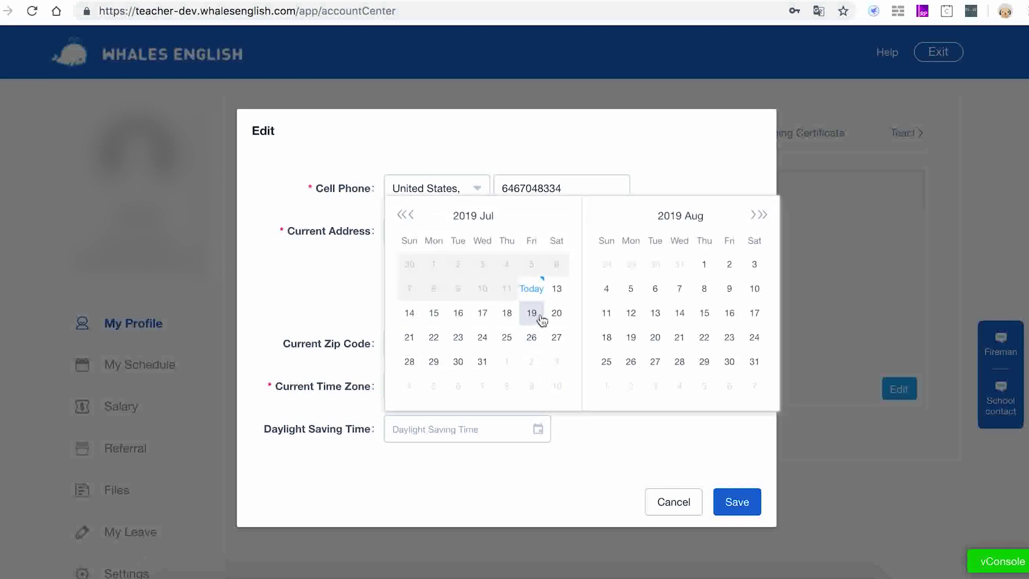
click(534, 288)
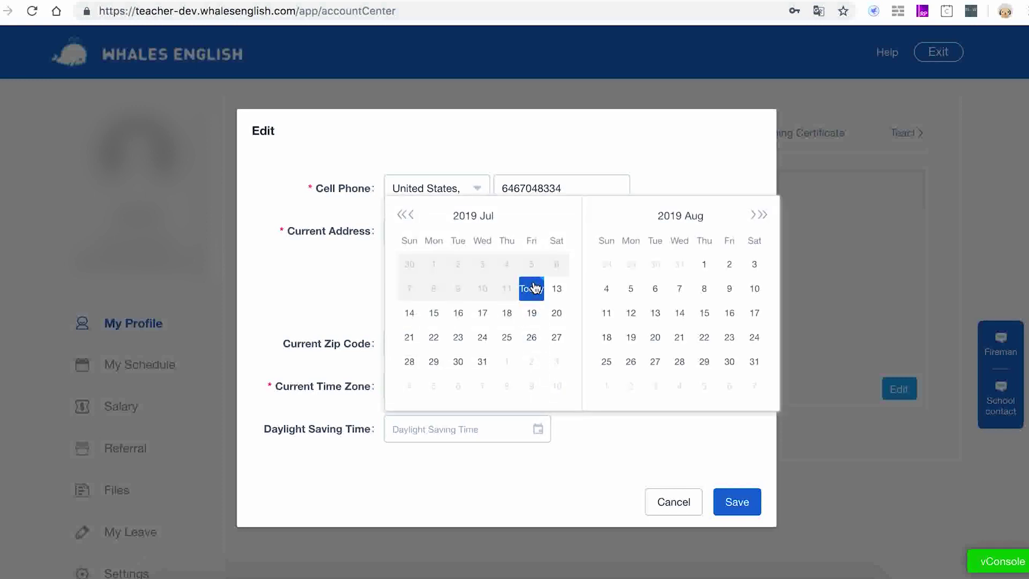
click(753, 215)
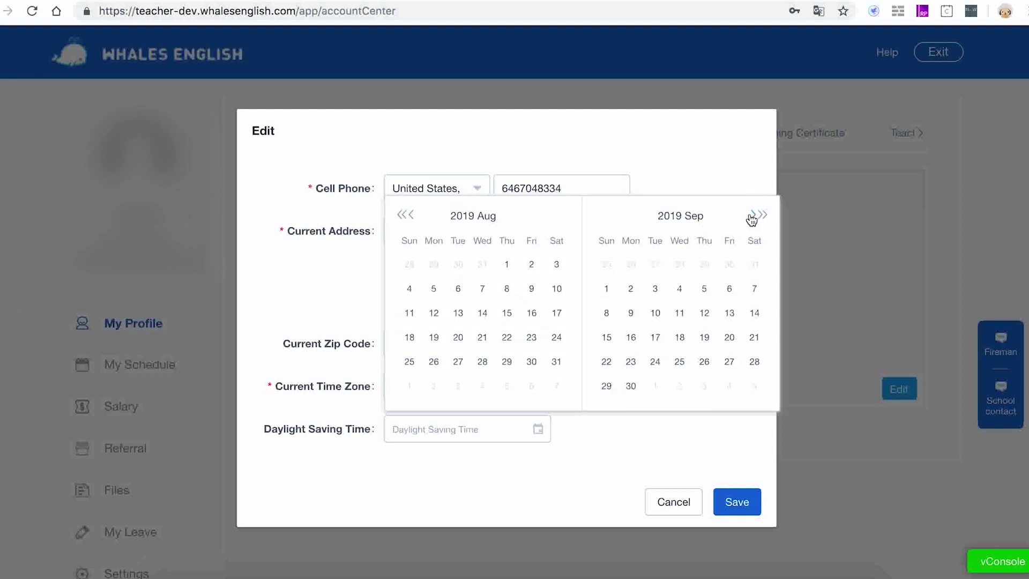
click(752, 216)
click(752, 216)
click(606, 289)
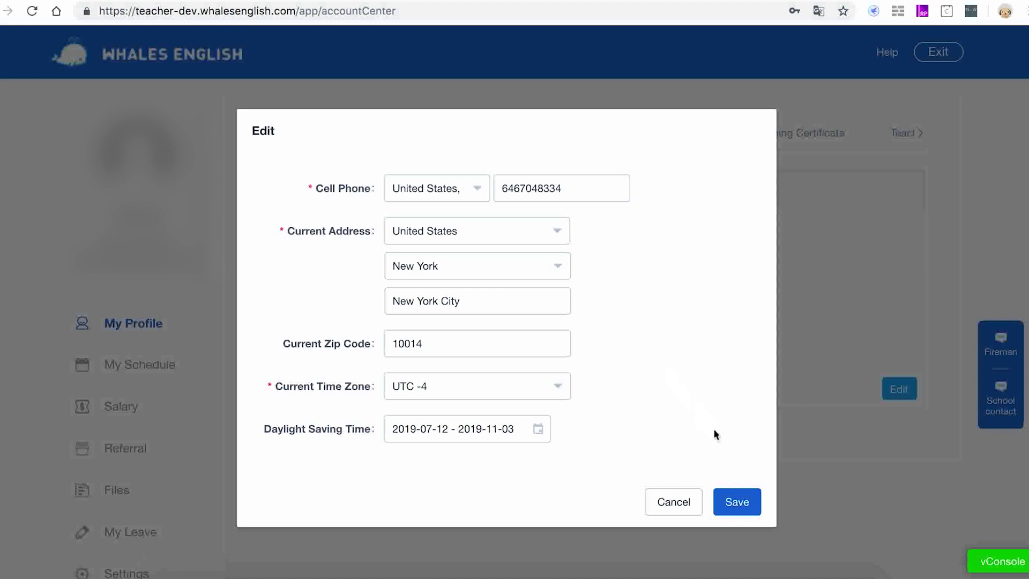
Save the edited contact info, including the Daylight Saving Time range, and return to the Contact Info section
click(735, 501)
click(580, 144)
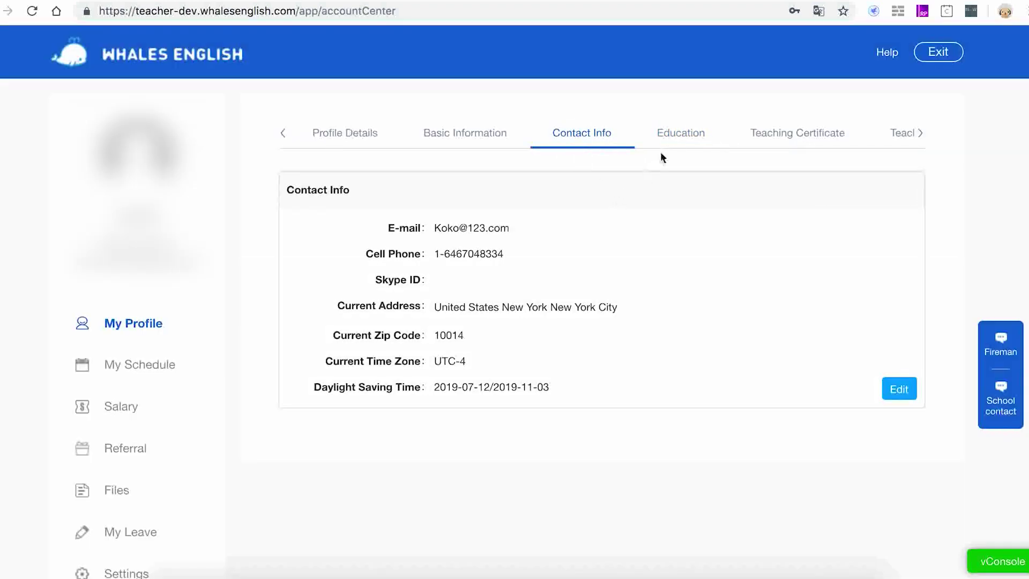
Examine the degree options and required fields for adding an education entry, and leave the form without saving
click(681, 140)
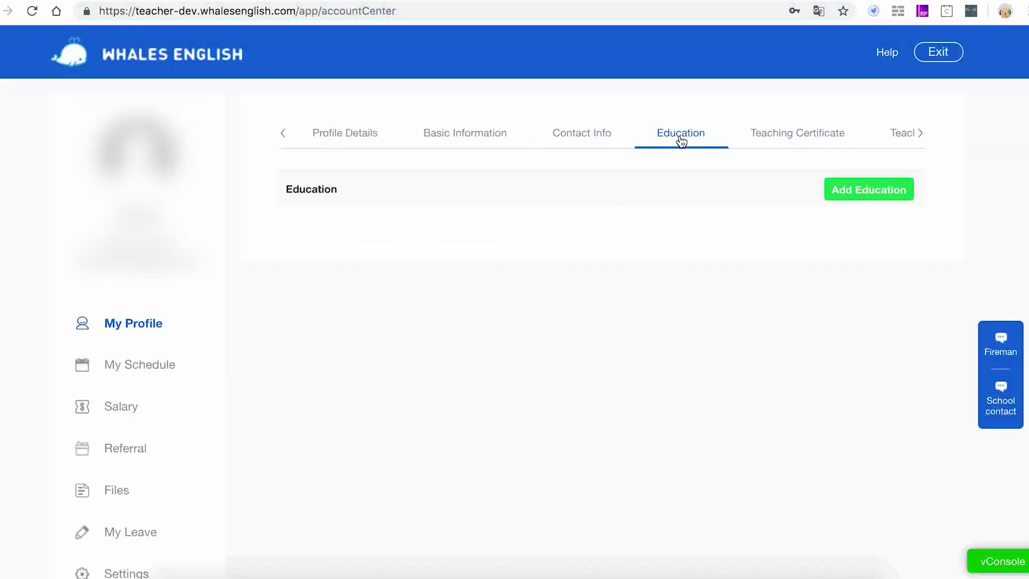
click(855, 190)
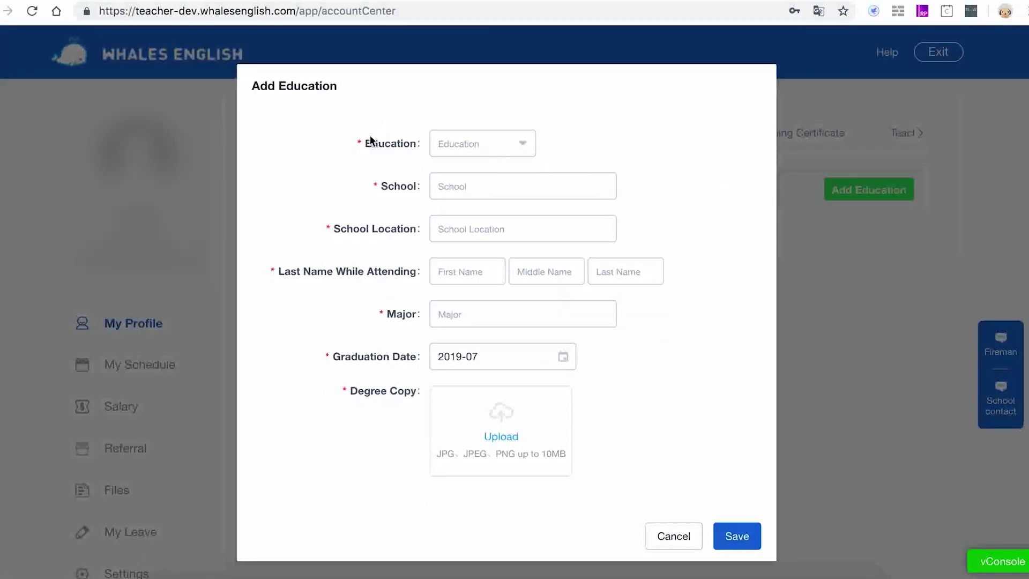
click(528, 147)
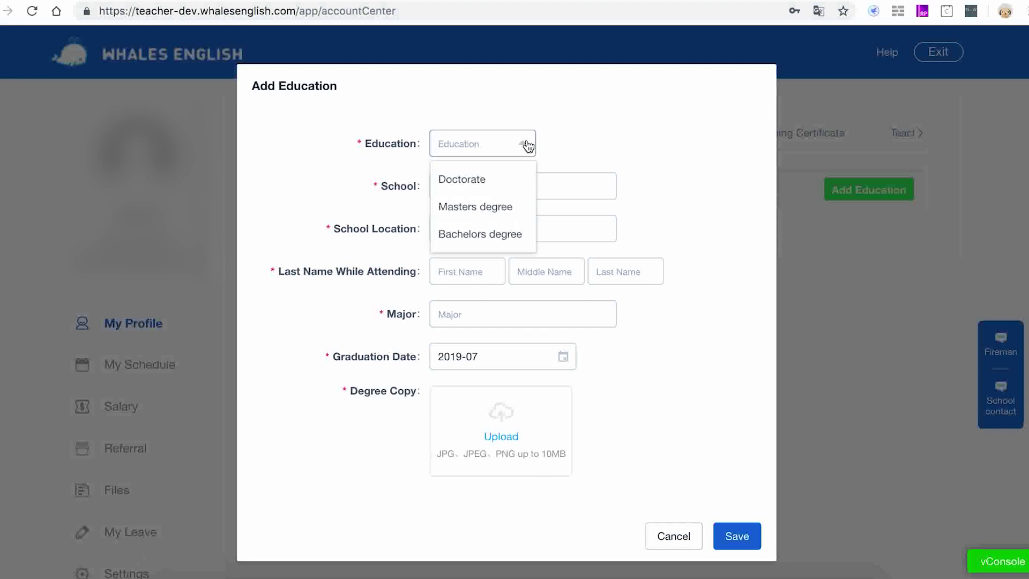
click(589, 129)
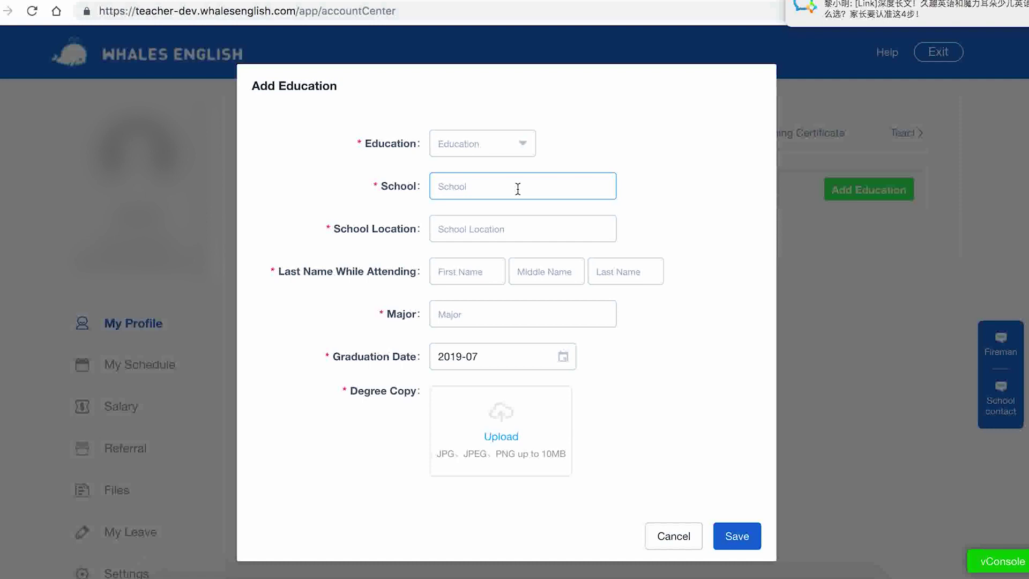
click(502, 221)
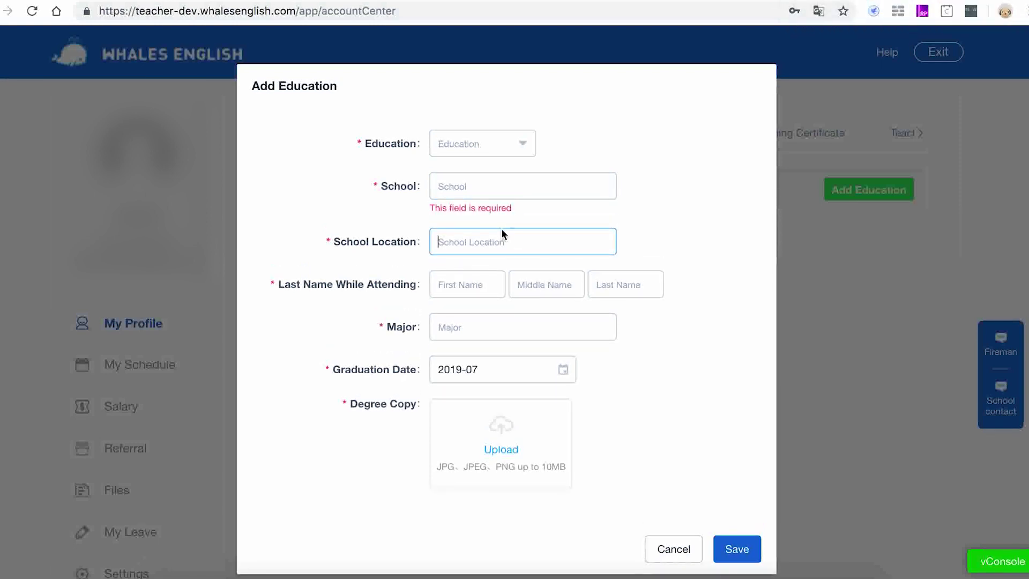
scroll(687, 192, down, 1)
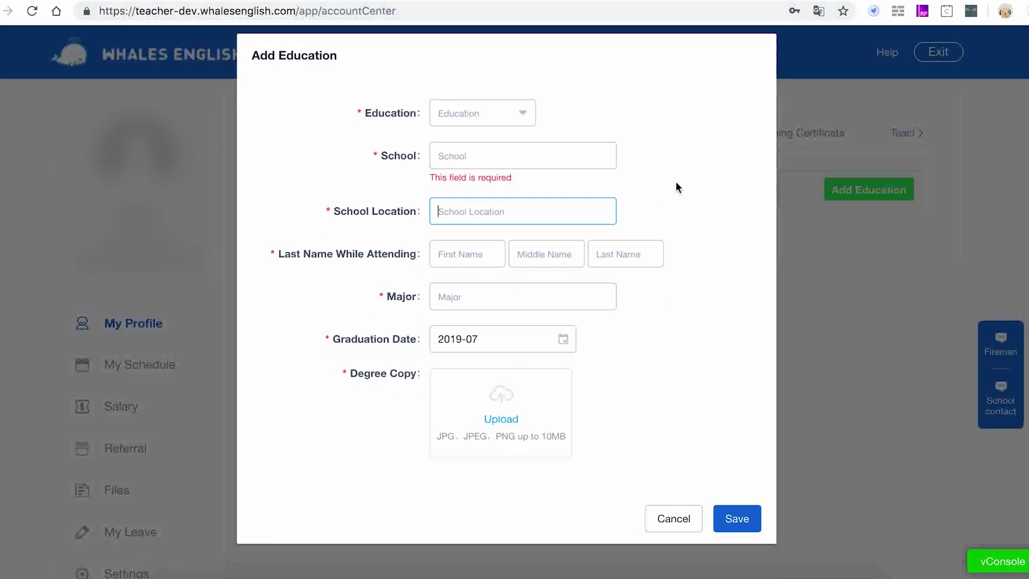
click(677, 186)
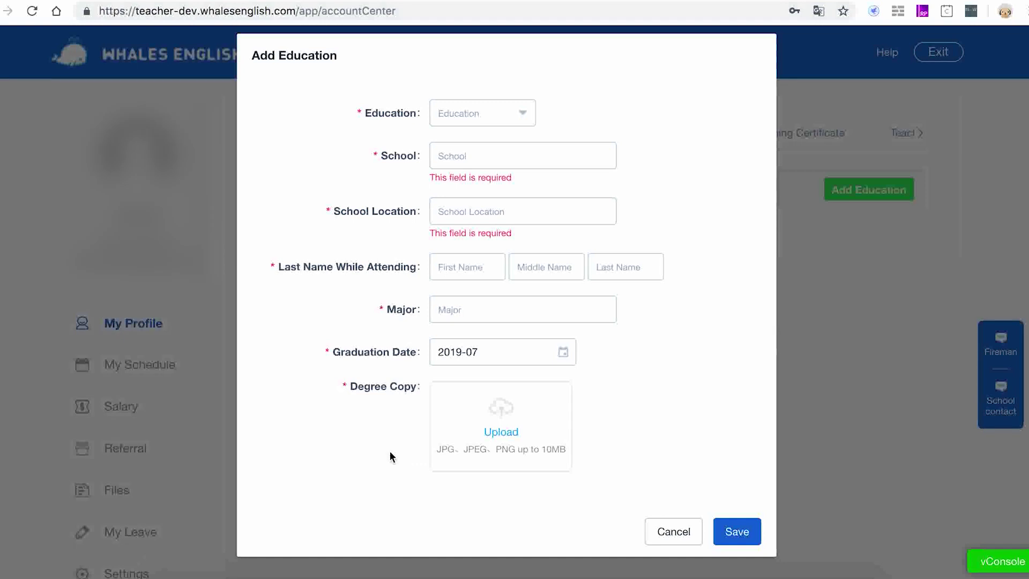
click(470, 305)
click(671, 532)
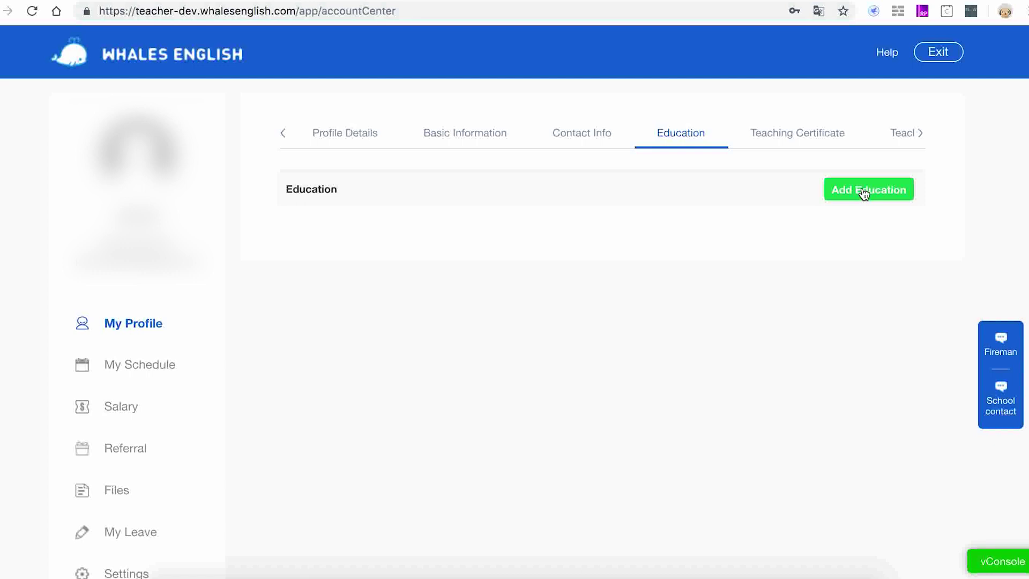
Review the existing Teaching Certificate entry, including its license number, agency address and certificate picture
click(780, 134)
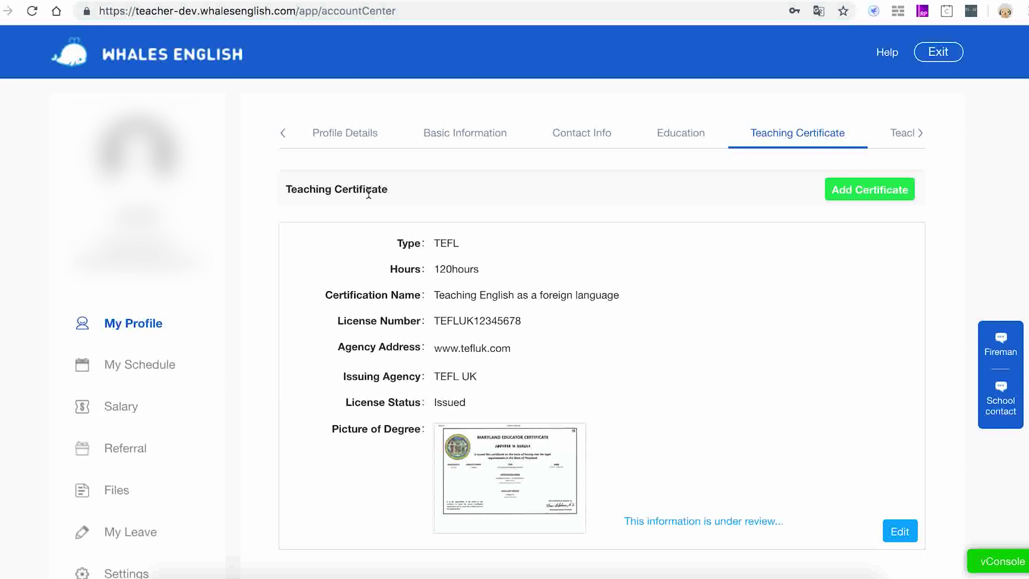
scroll(262, 209, down, 2)
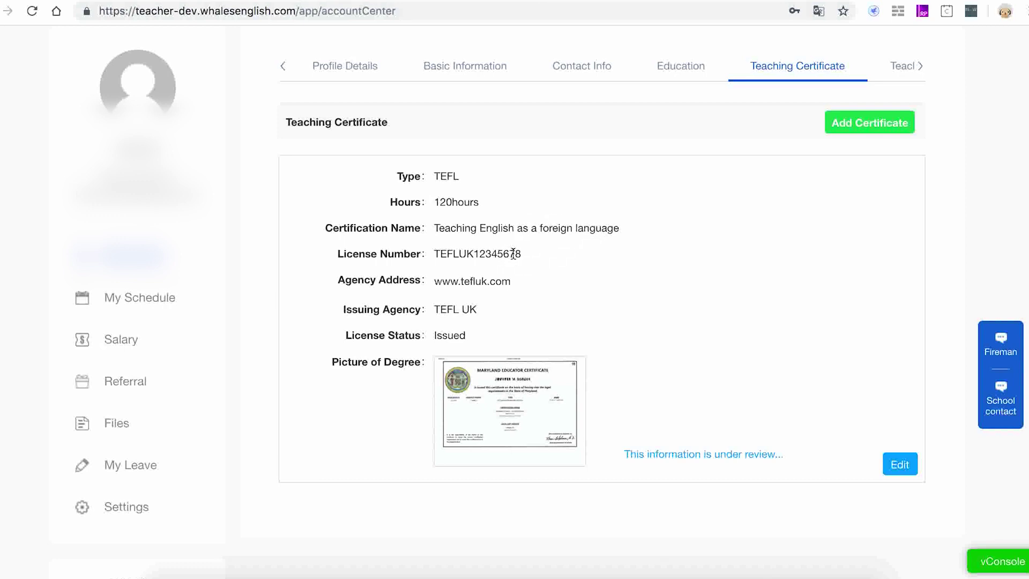
drag(435, 253, 522, 255)
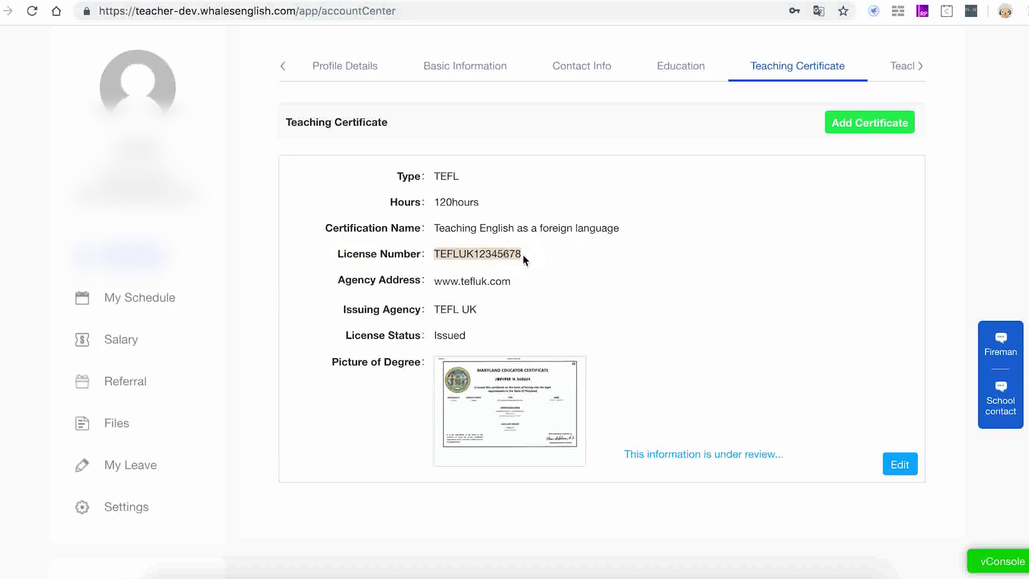
click(550, 254)
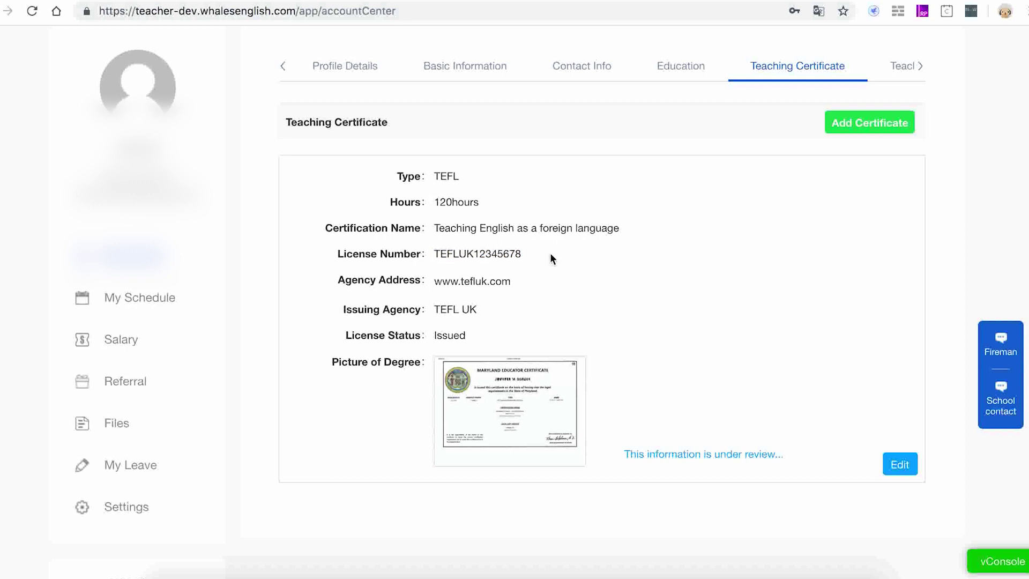
scroll(552, 276, down, 1)
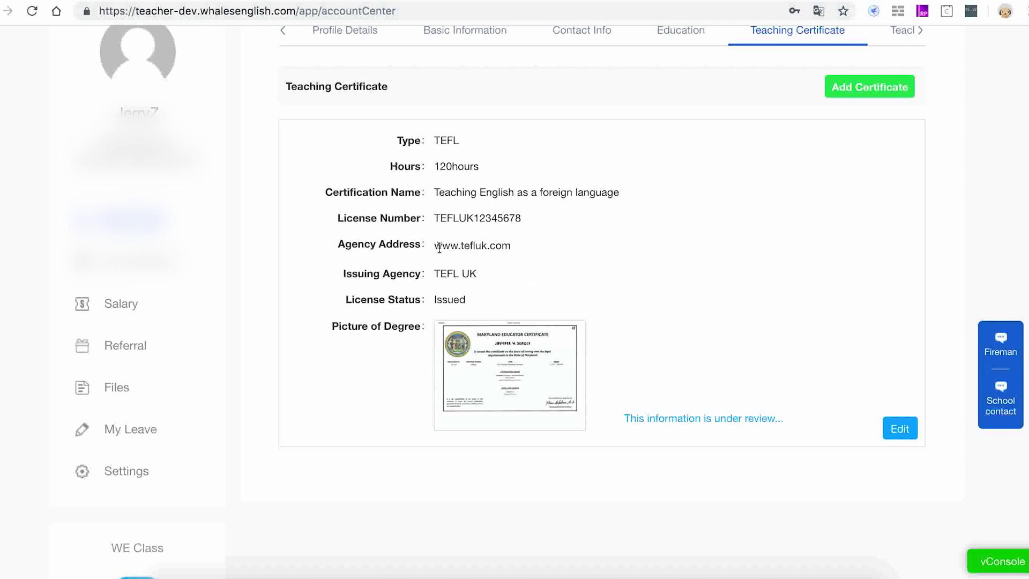
scroll(568, 270, down, 1)
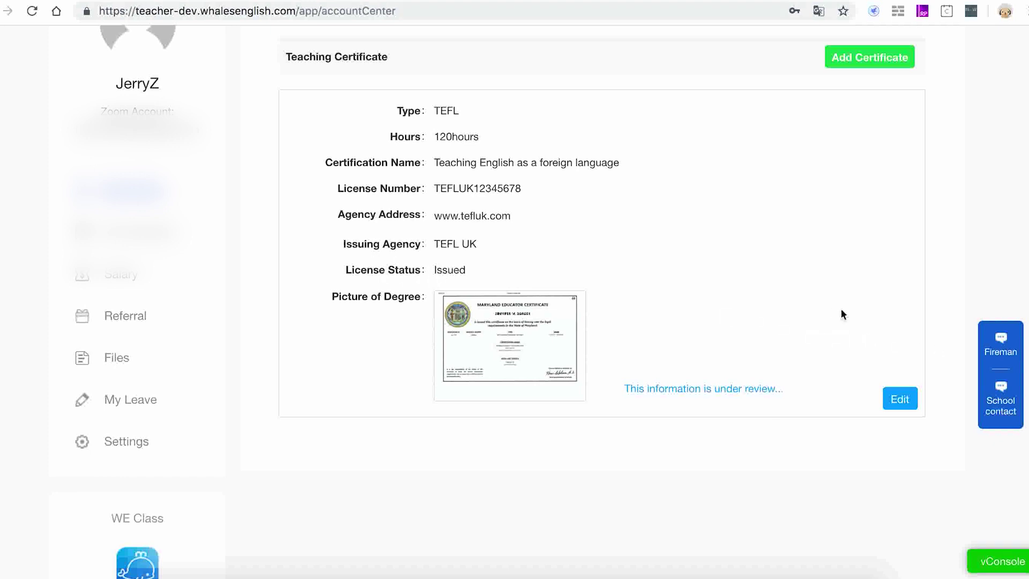
Examine the editable fields and License Status options of the TEFL certificate, and leave without saving
click(898, 397)
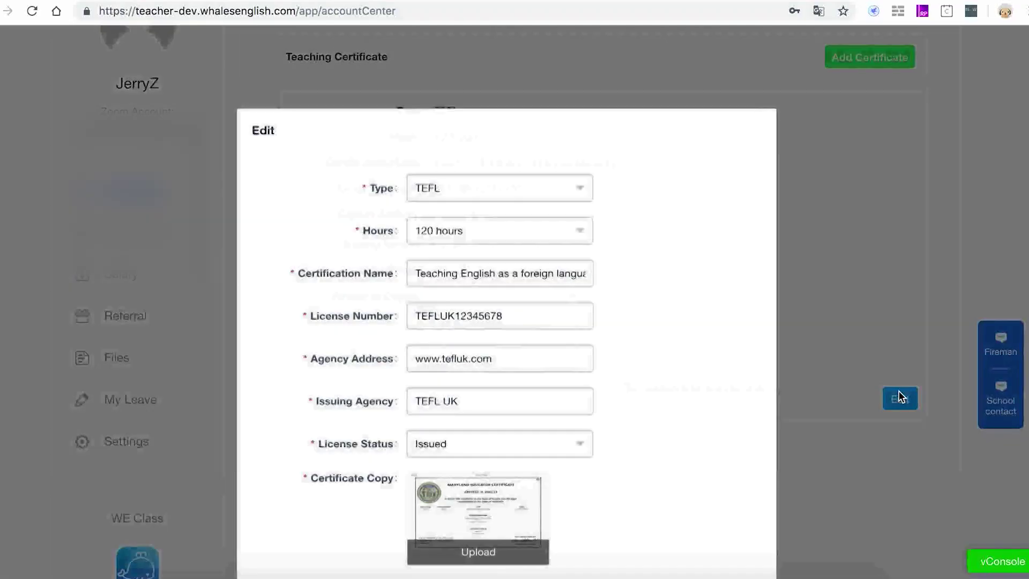
scroll(701, 300, down, 2)
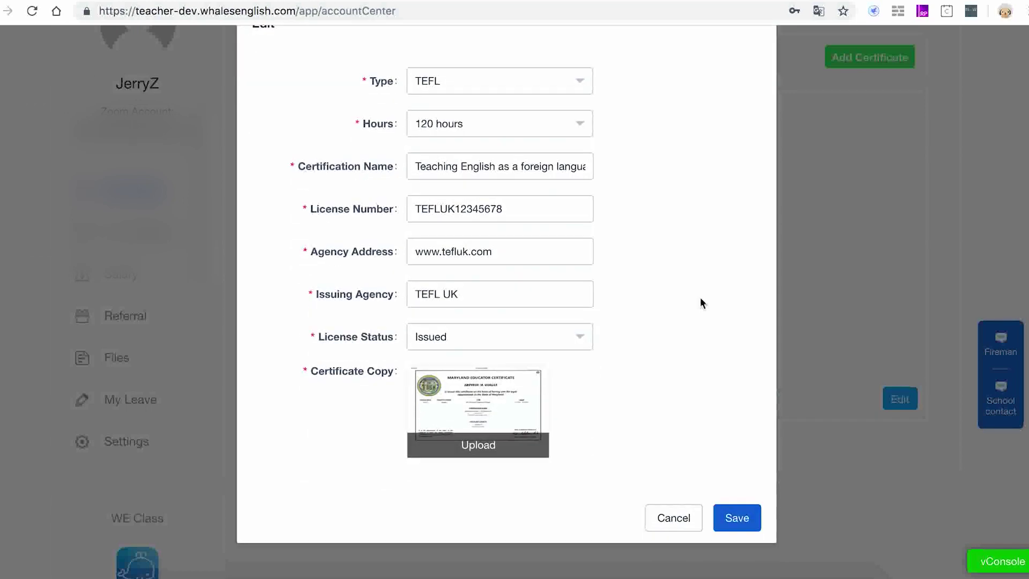
click(578, 340)
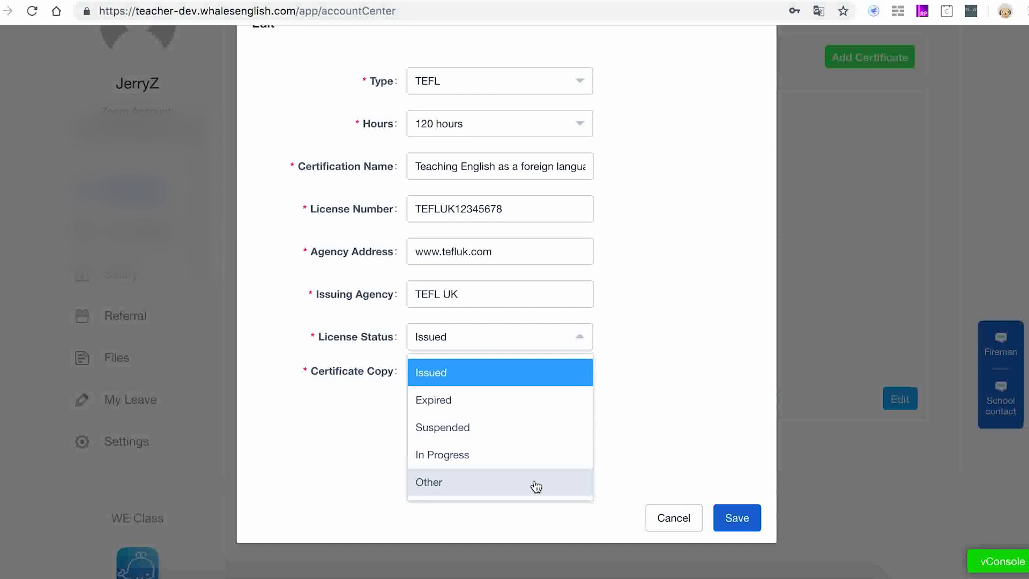
click(665, 517)
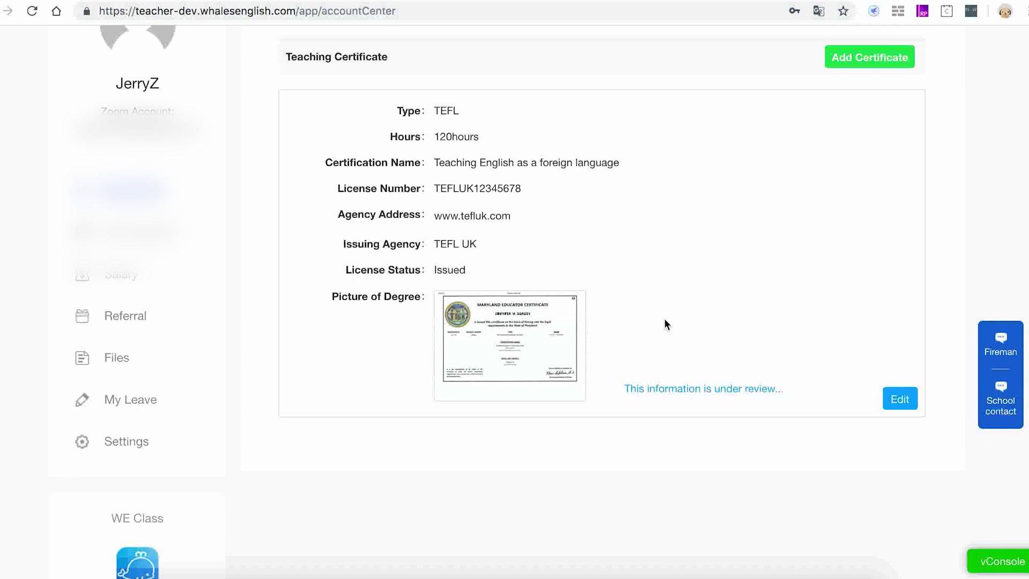
scroll(713, 265, up, 3)
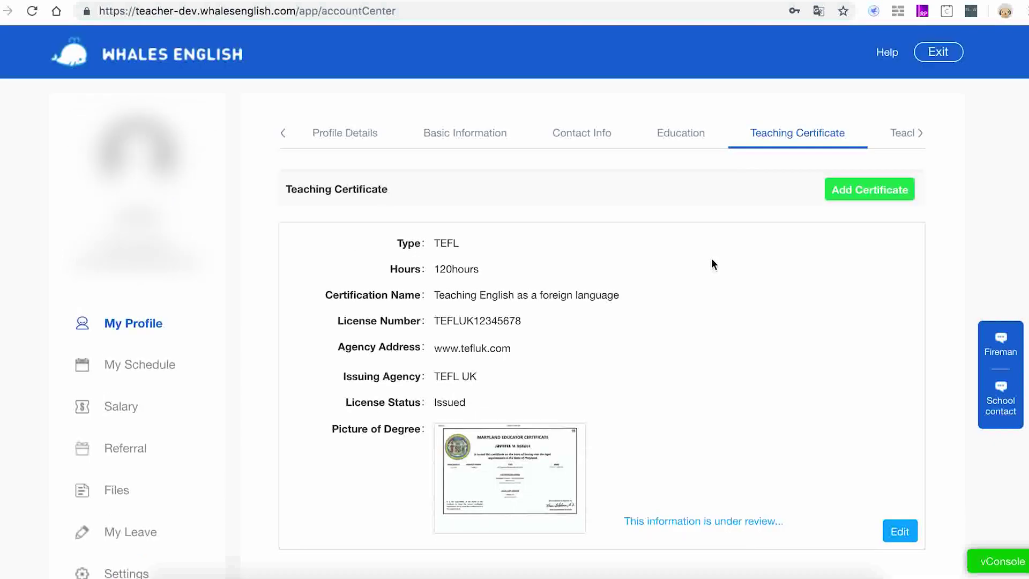
Open the Teaching Experience entry for editing and examine its Type of work options and Organization field
click(900, 133)
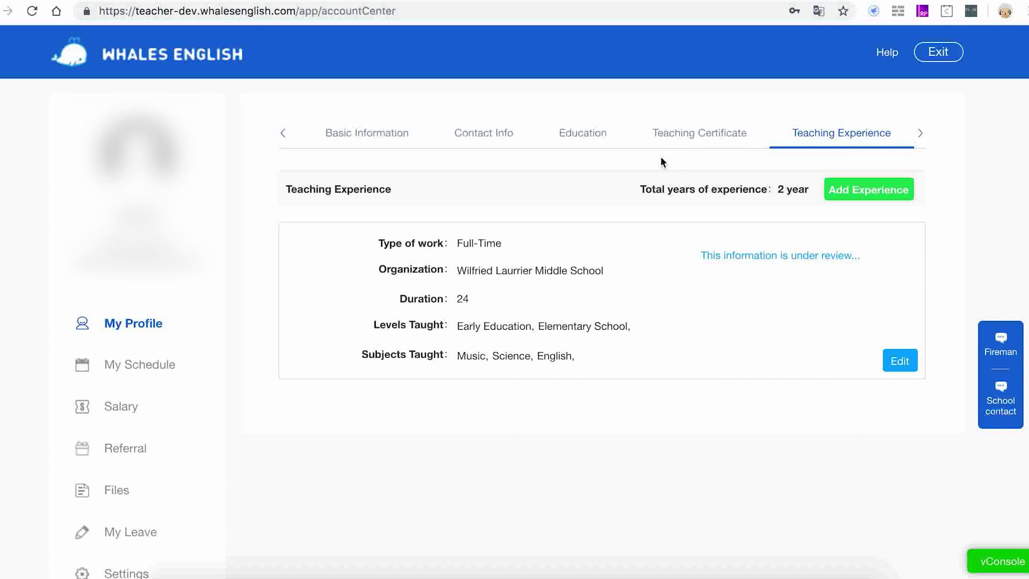
click(899, 358)
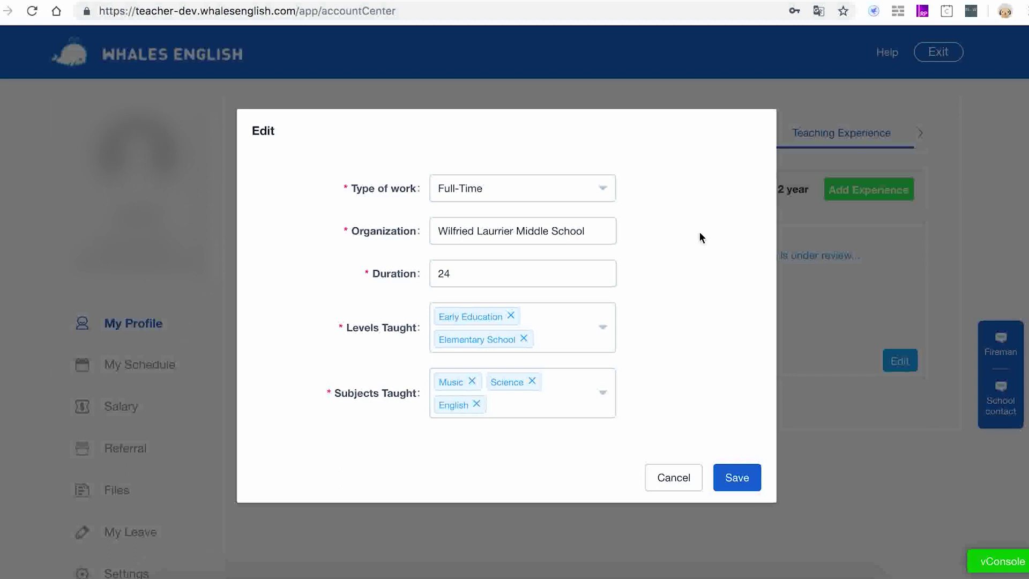
click(608, 194)
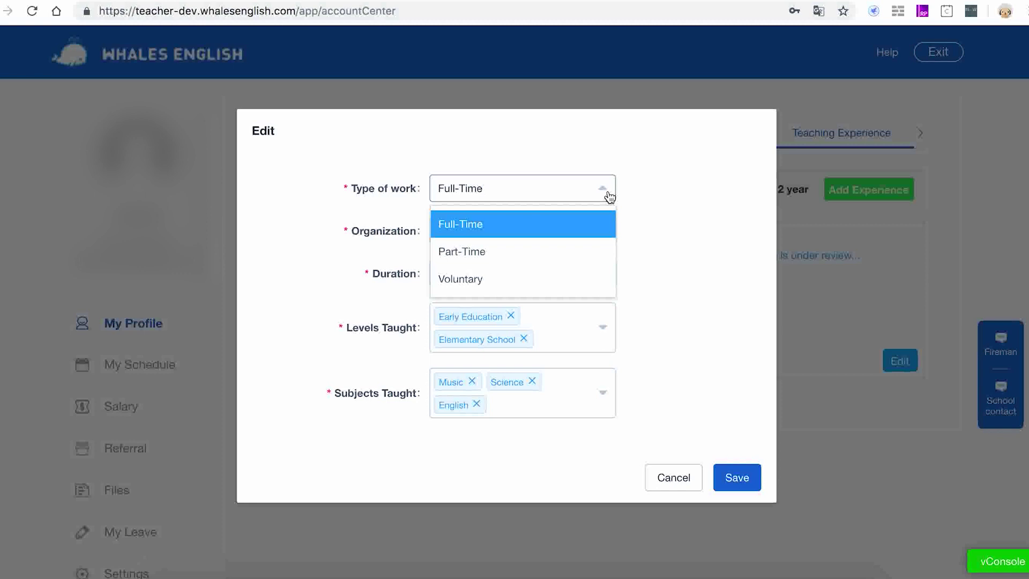
click(699, 185)
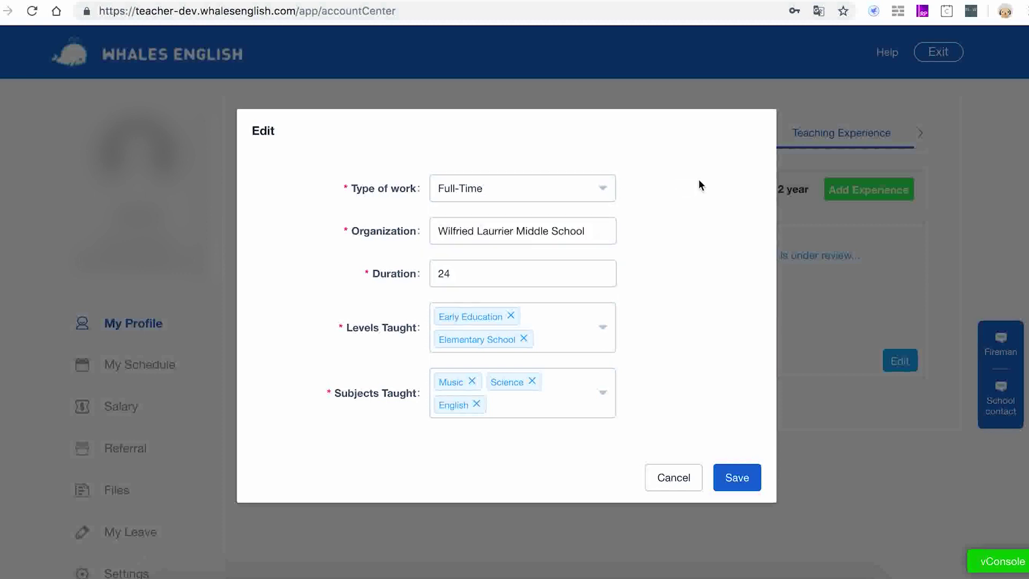
click(599, 232)
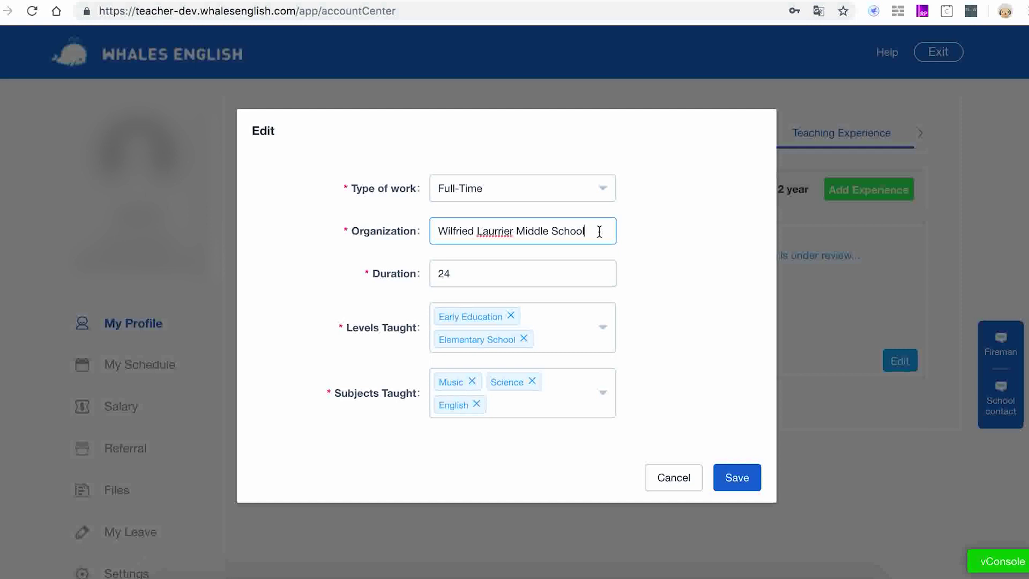
click(621, 228)
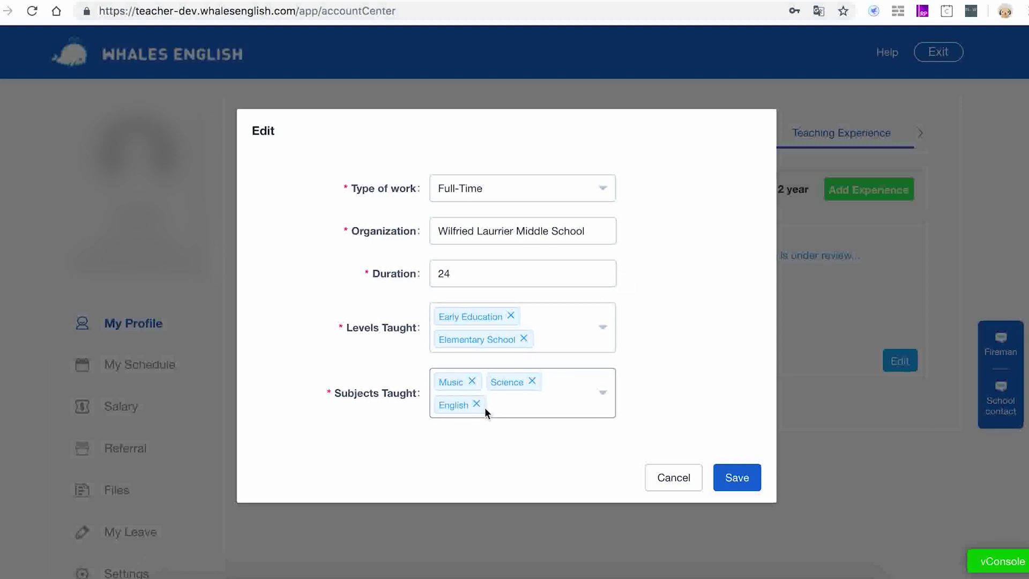
Check the Subjects Taught and Levels Taught options, and save the teaching experience entry
click(607, 395)
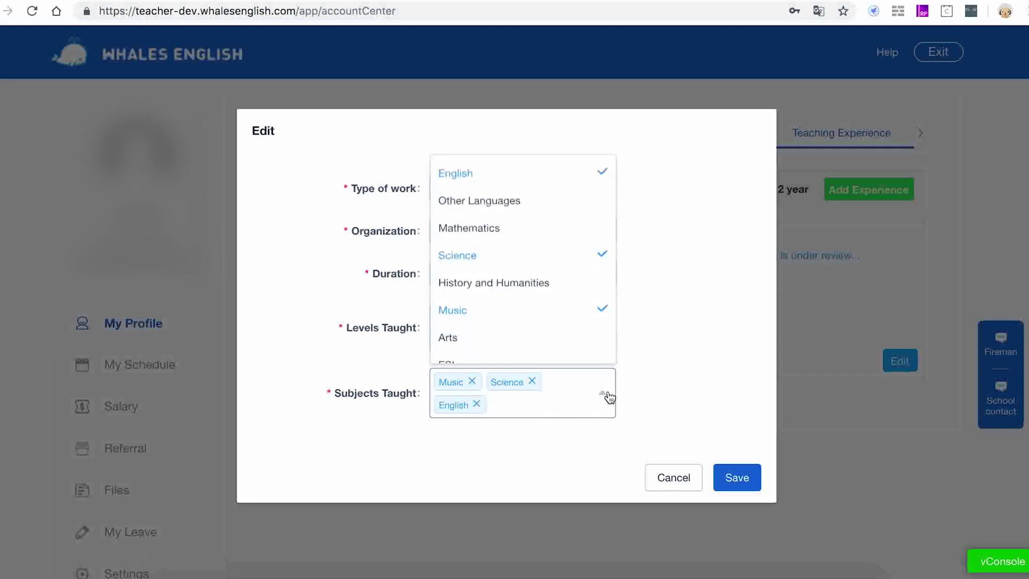
scroll(552, 199, down, 3)
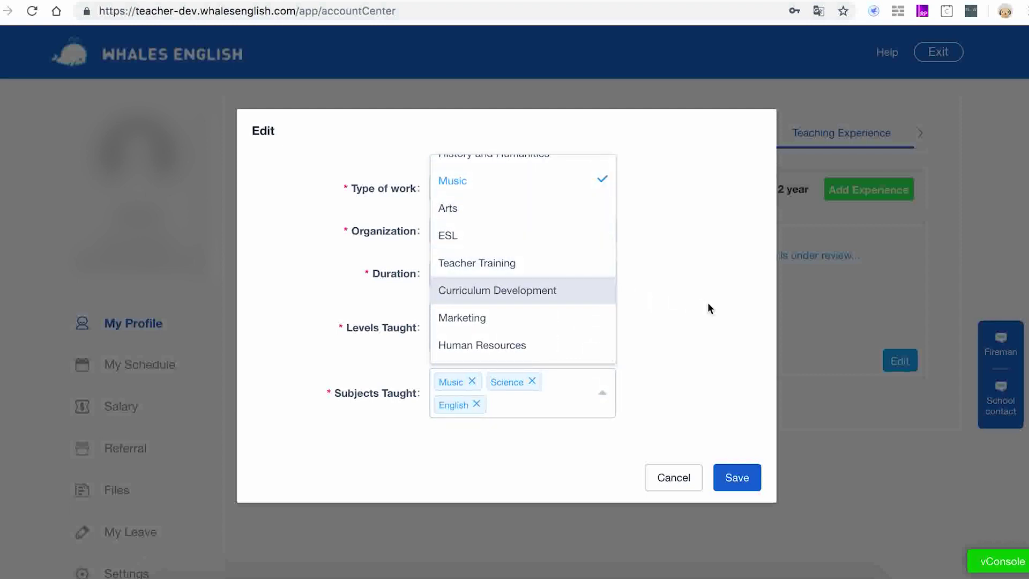
click(708, 304)
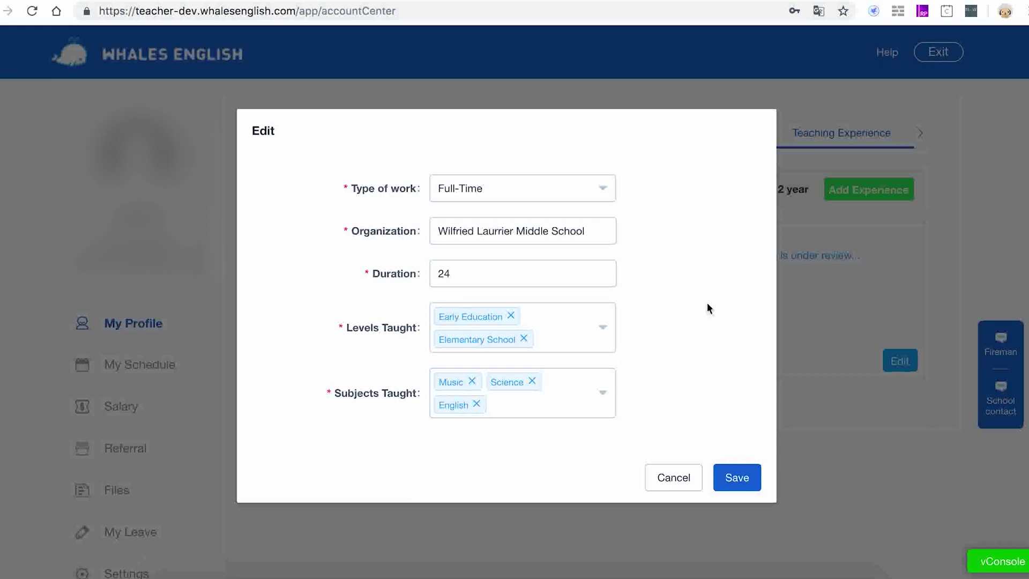
click(603, 332)
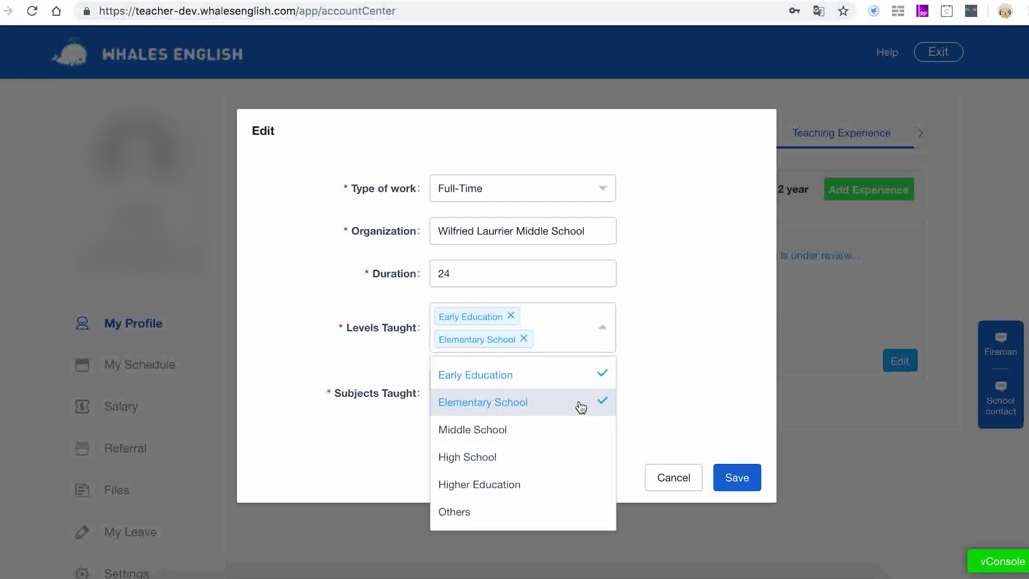
click(694, 287)
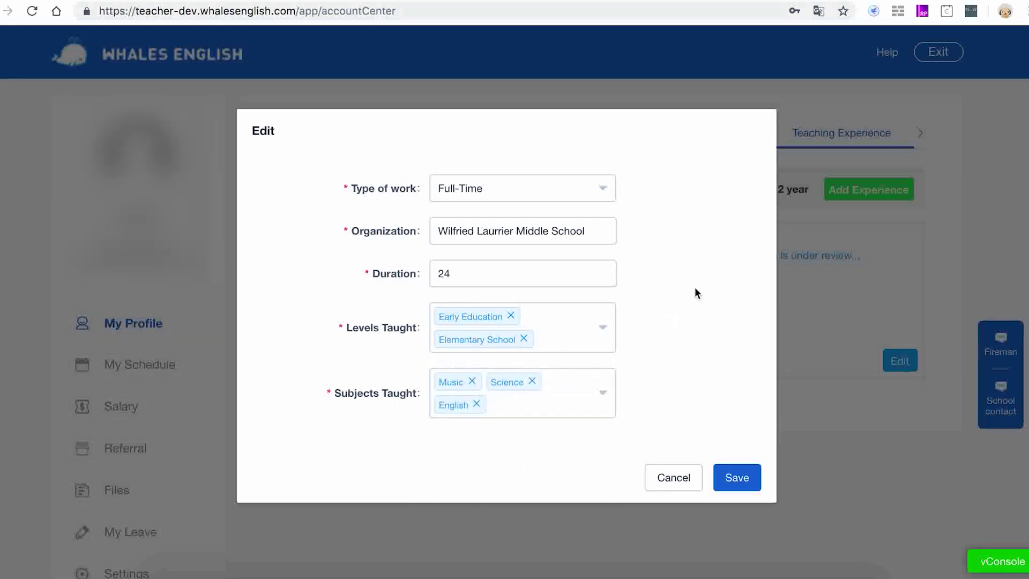
click(740, 486)
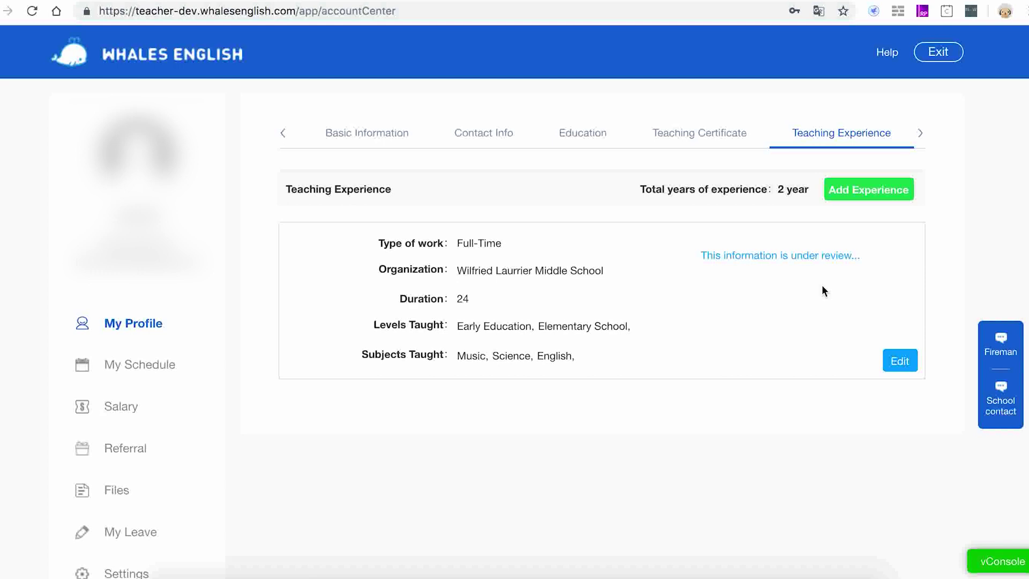
Set the profile's payment method to Payoneer and save it
click(922, 135)
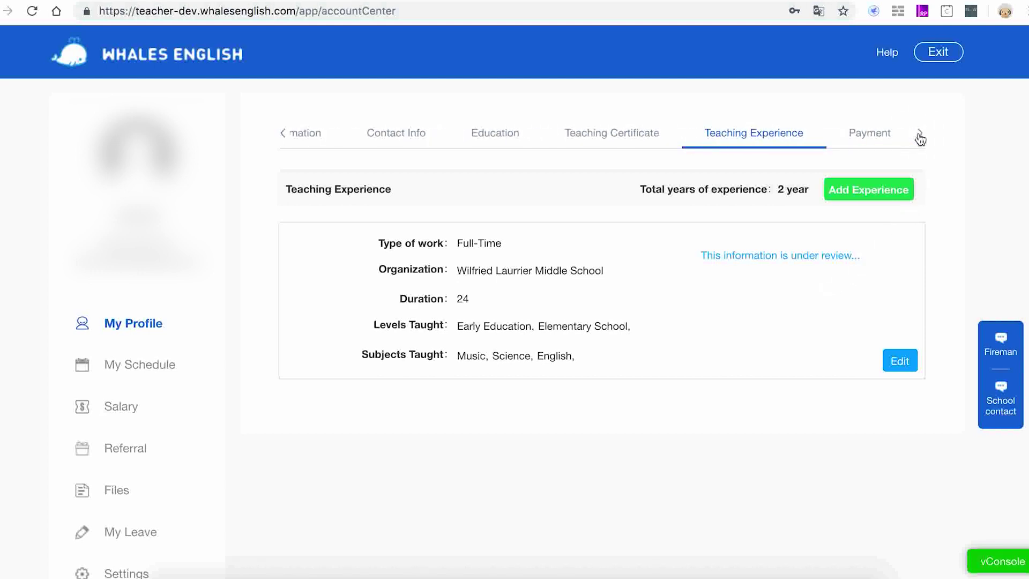
click(869, 134)
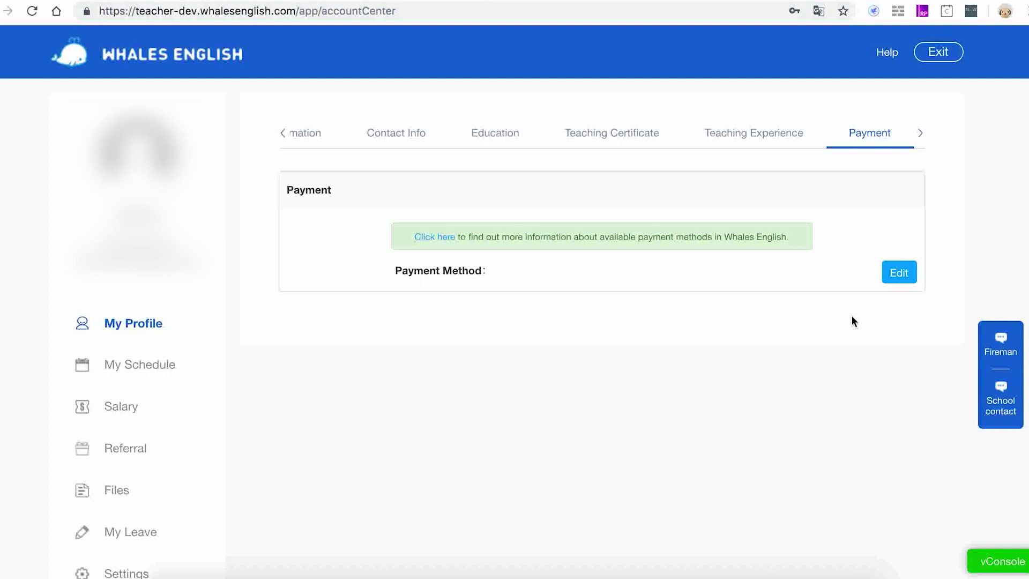
click(899, 272)
click(566, 181)
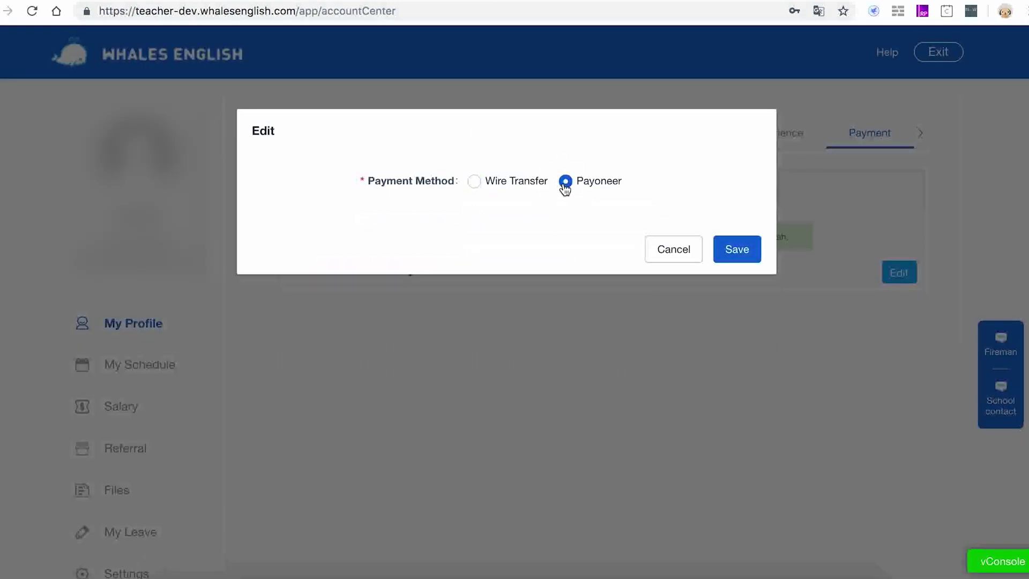
click(737, 249)
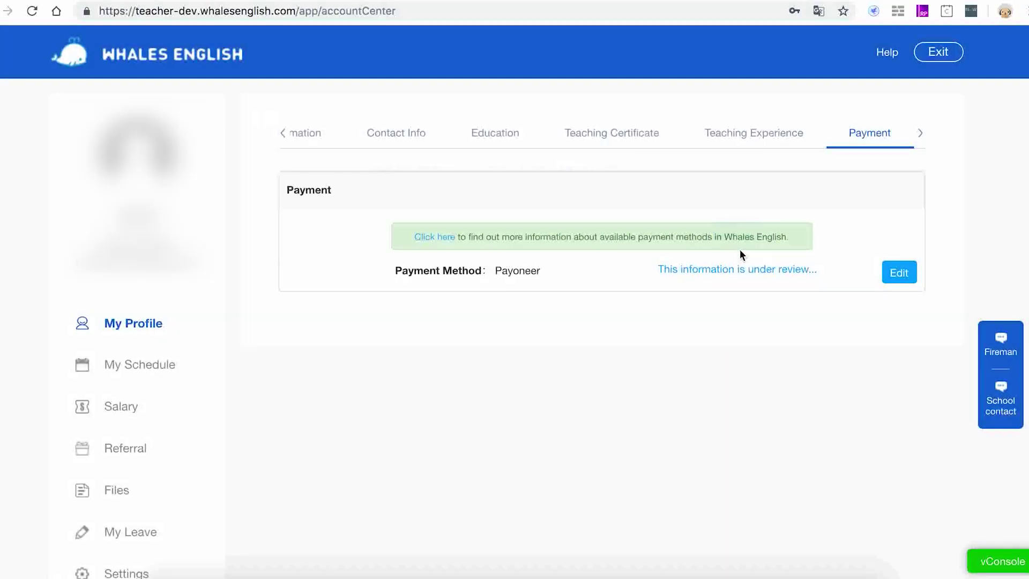
Examine the bank detail fields required for the Wire Transfer payment method, and leave without saving
click(896, 272)
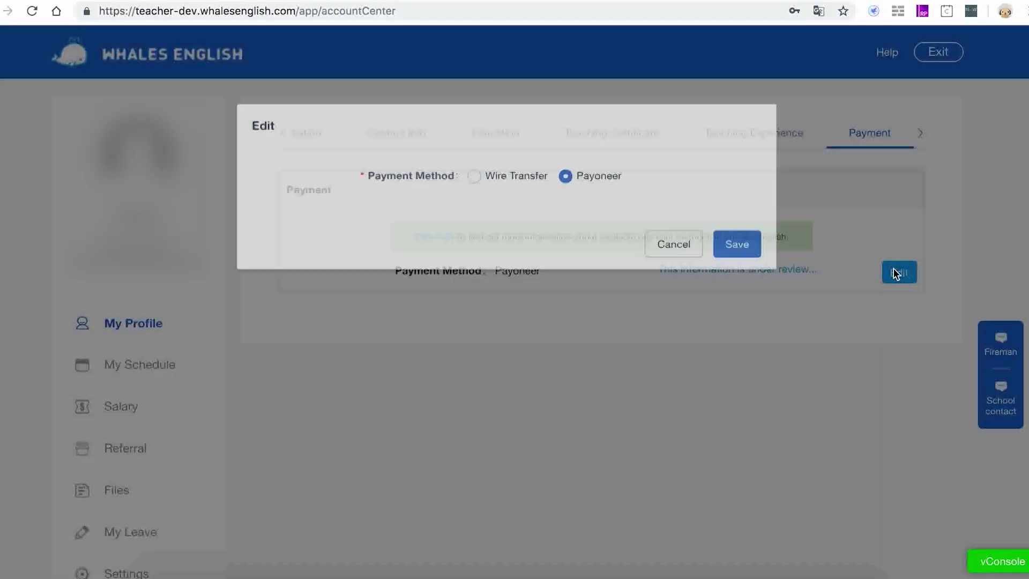
click(475, 181)
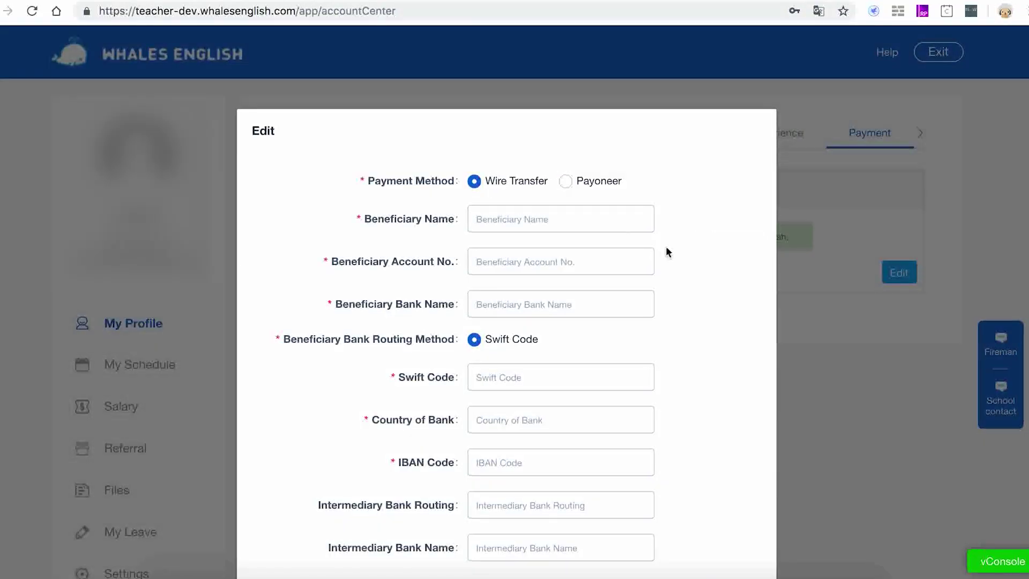
scroll(710, 236, down, 2)
scroll(710, 236, down, 2)
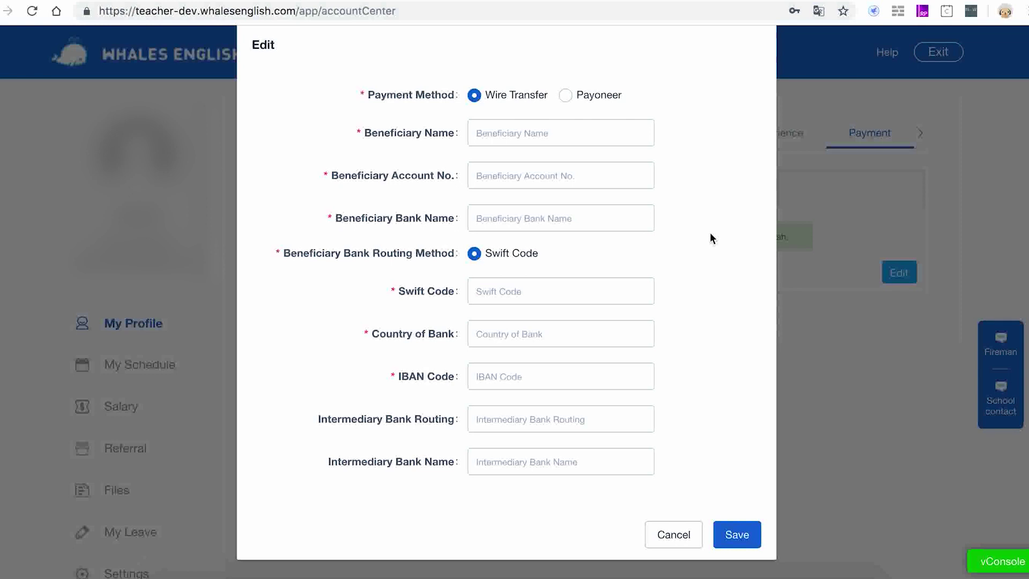
scroll(711, 238, down, 1)
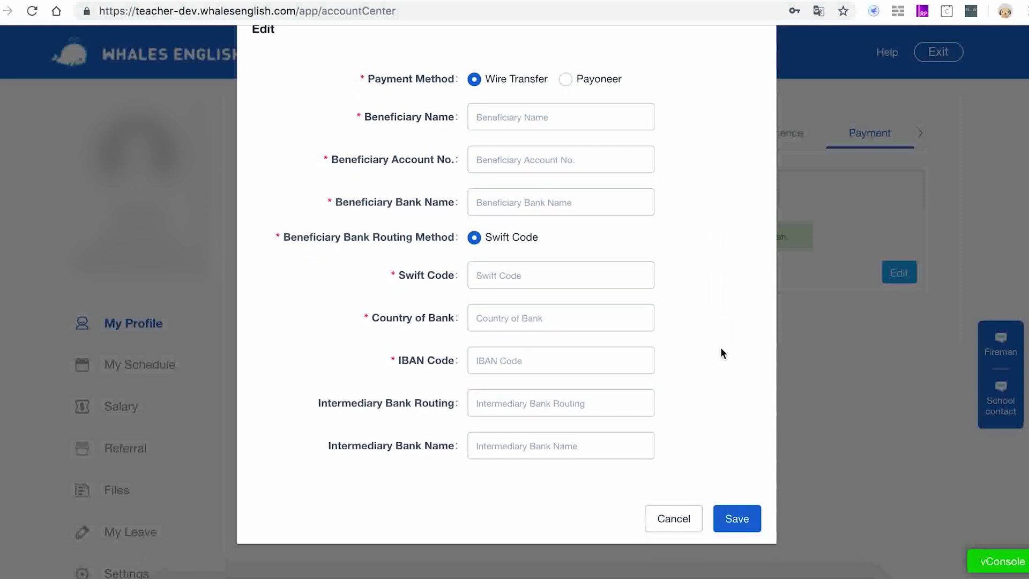
click(778, 132)
Review the profile sections from Teaching Experience back to Basic Information, including the photos, introduction video and short biography under Profile Details
click(751, 131)
click(619, 133)
click(484, 133)
click(413, 131)
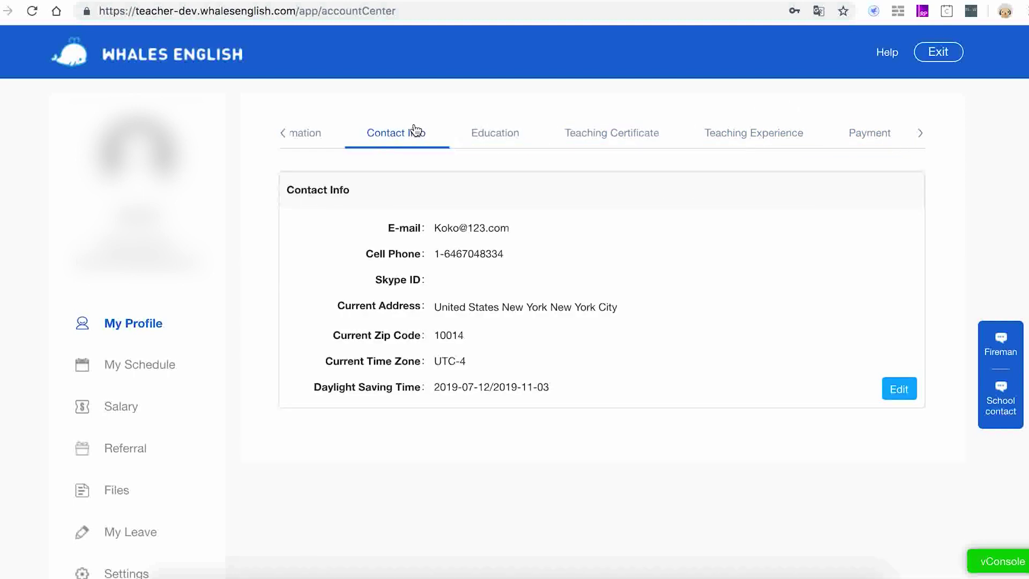
click(303, 138)
click(282, 133)
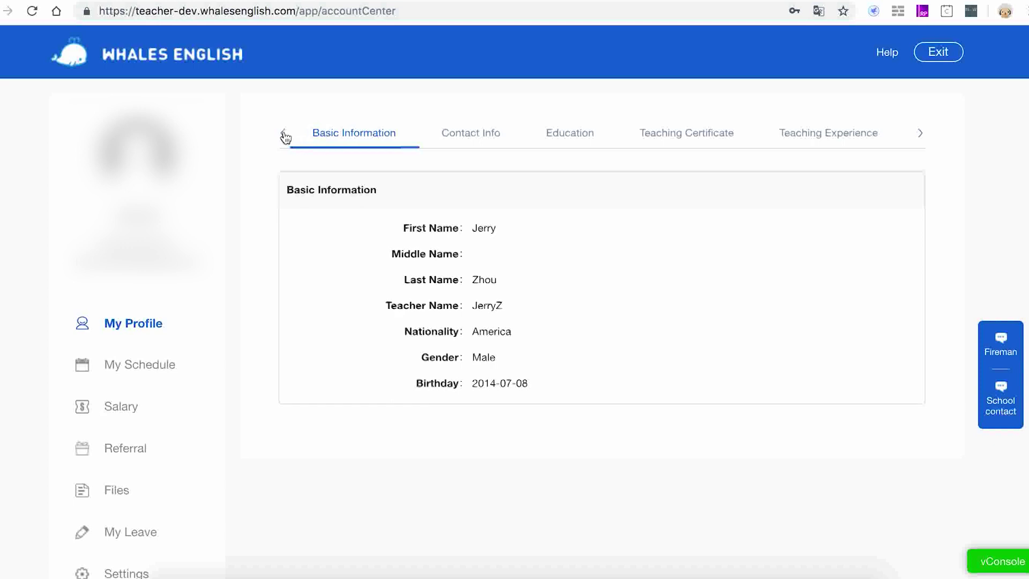
scroll(270, 175, down, 3)
scroll(269, 175, down, 2)
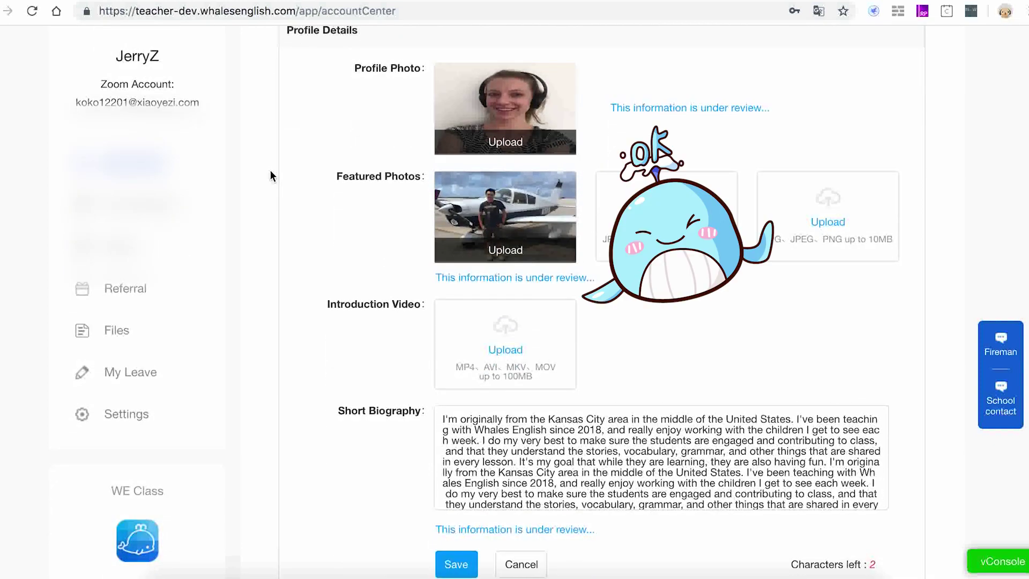